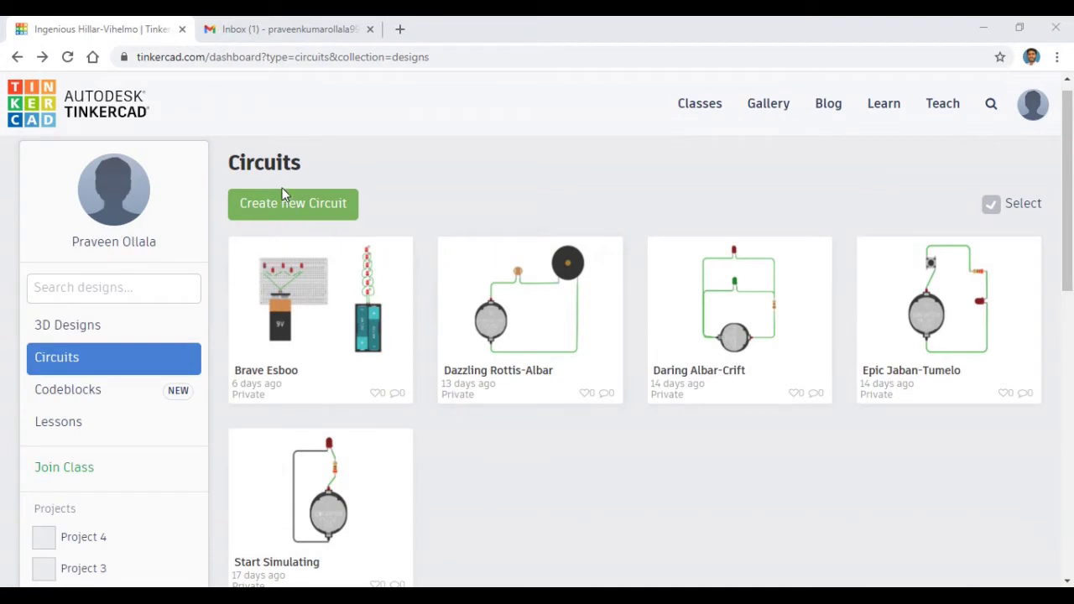
- Create a new circuit and place a DC motor with a vibration motor beside it
left_click(282, 202)
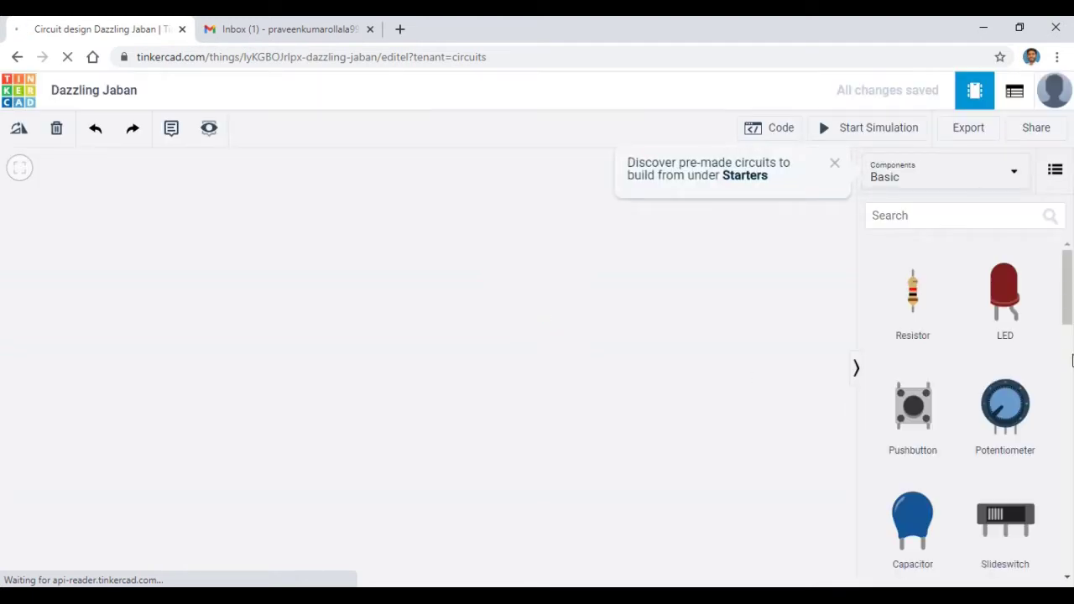
scroll(1071, 361, "down", 5)
scroll(1070, 375, "down", 1)
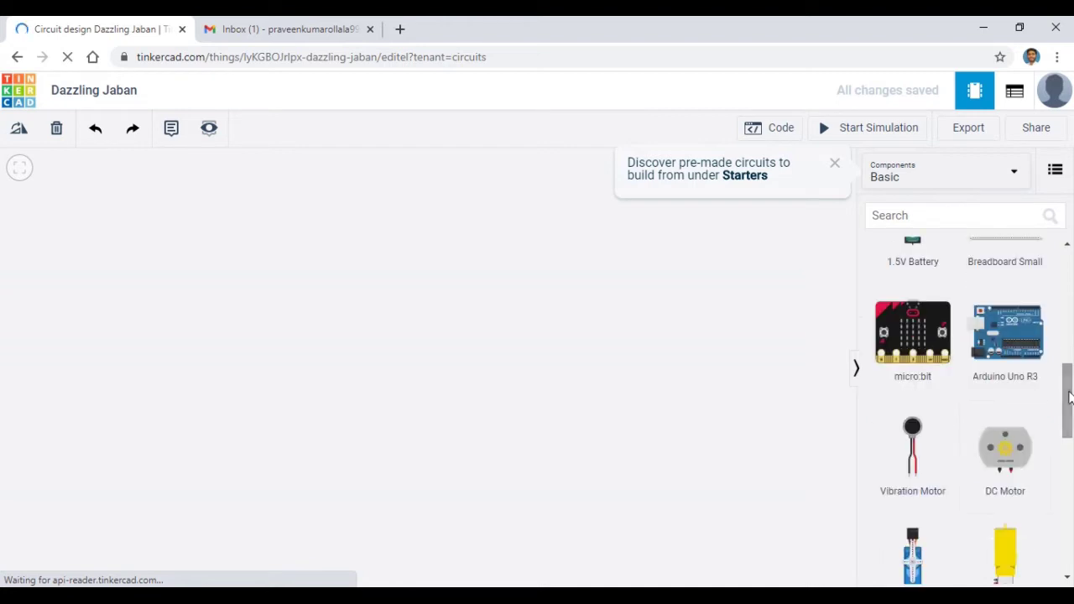
left_click(143, 294)
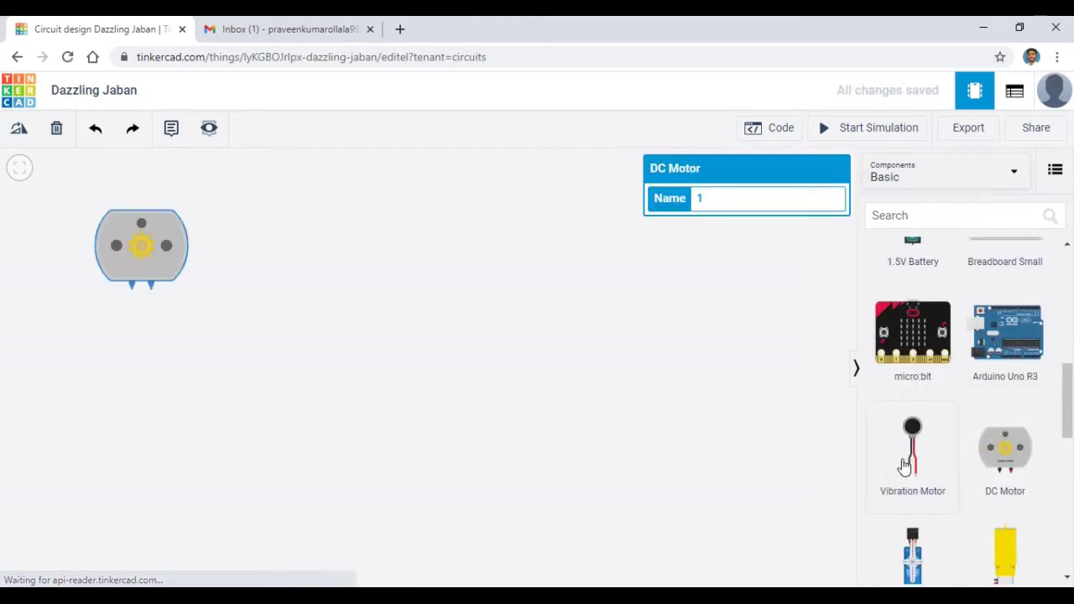
left_click(912, 453)
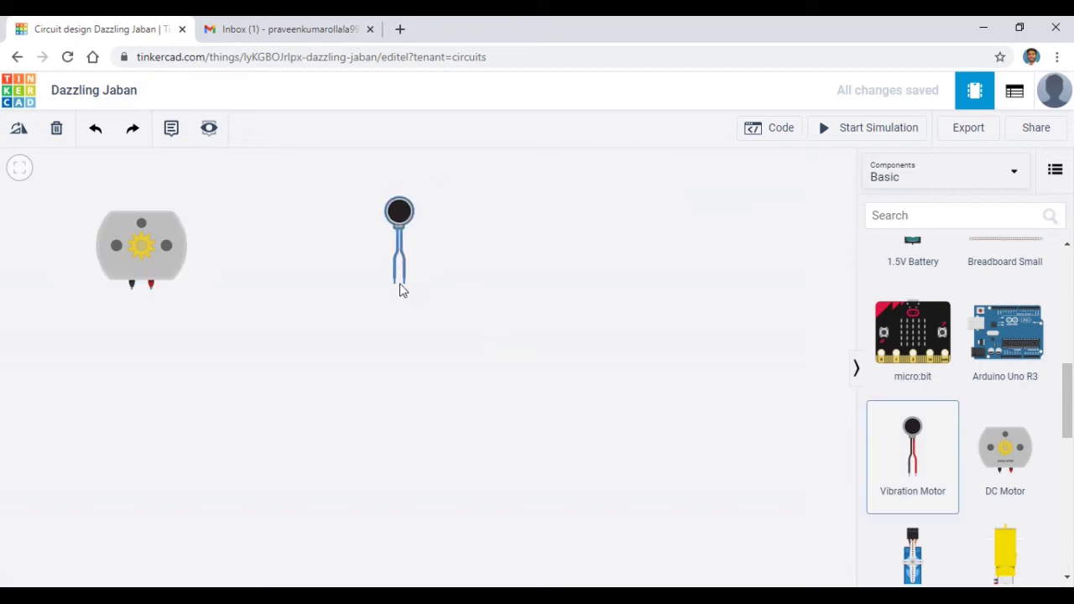
left_click(423, 291)
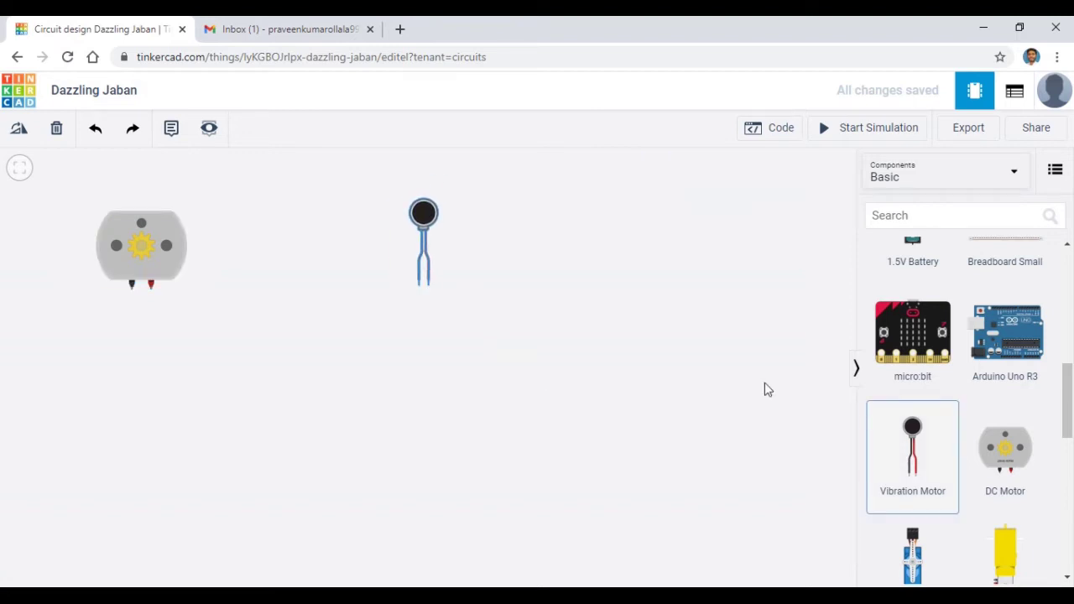
- Place one 1.5V battery below the DC motor and another below the vibration motor
left_click_drag(1070, 411, 1071, 428)
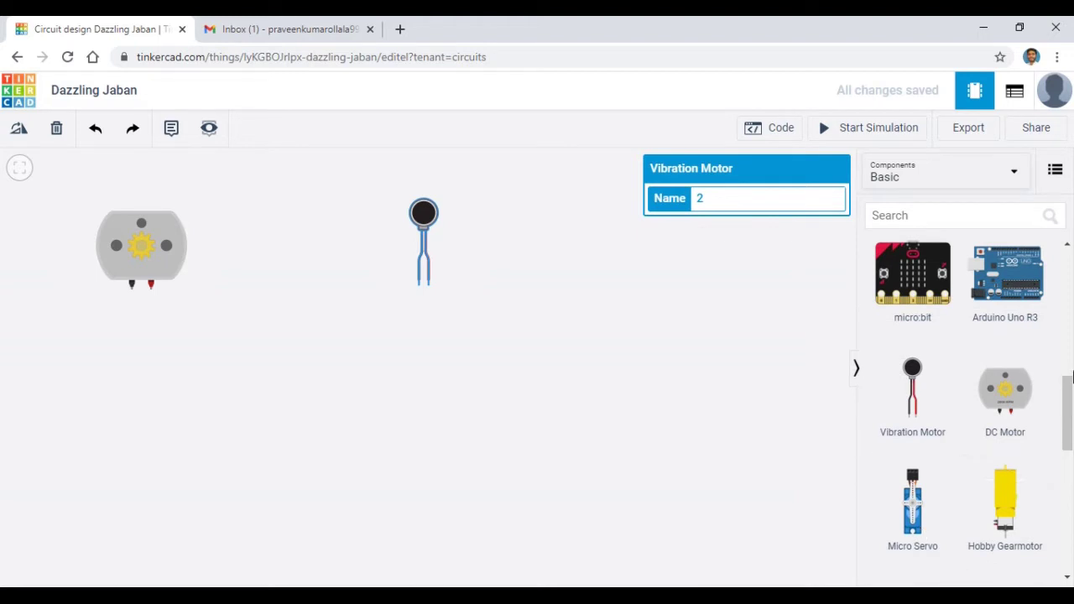
scroll(1070, 378, "up", 2)
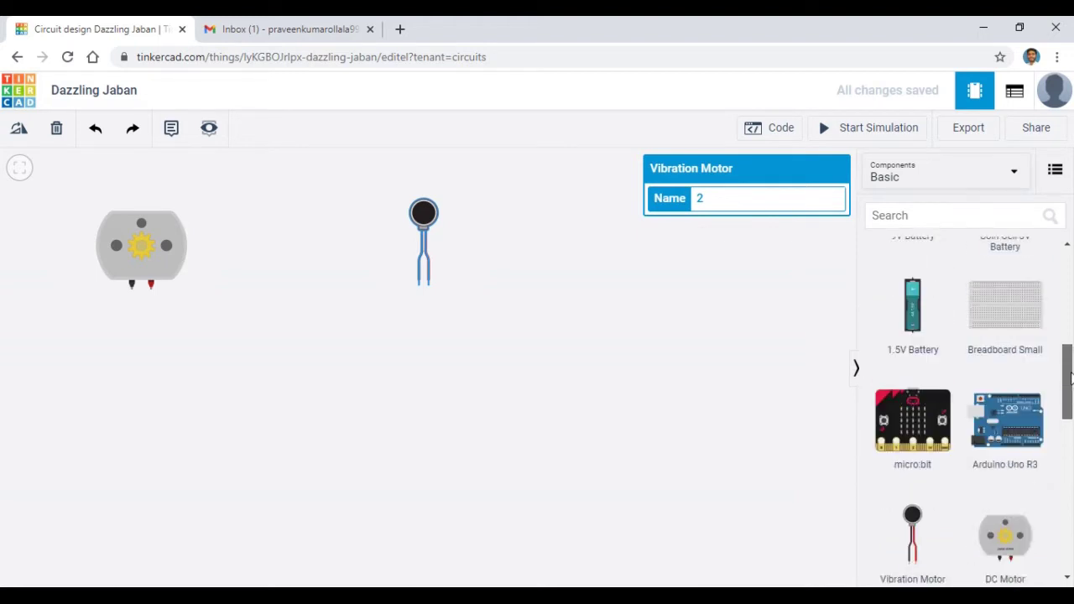
scroll(1070, 378, "up", 1)
left_click_drag(913, 408, 136, 365)
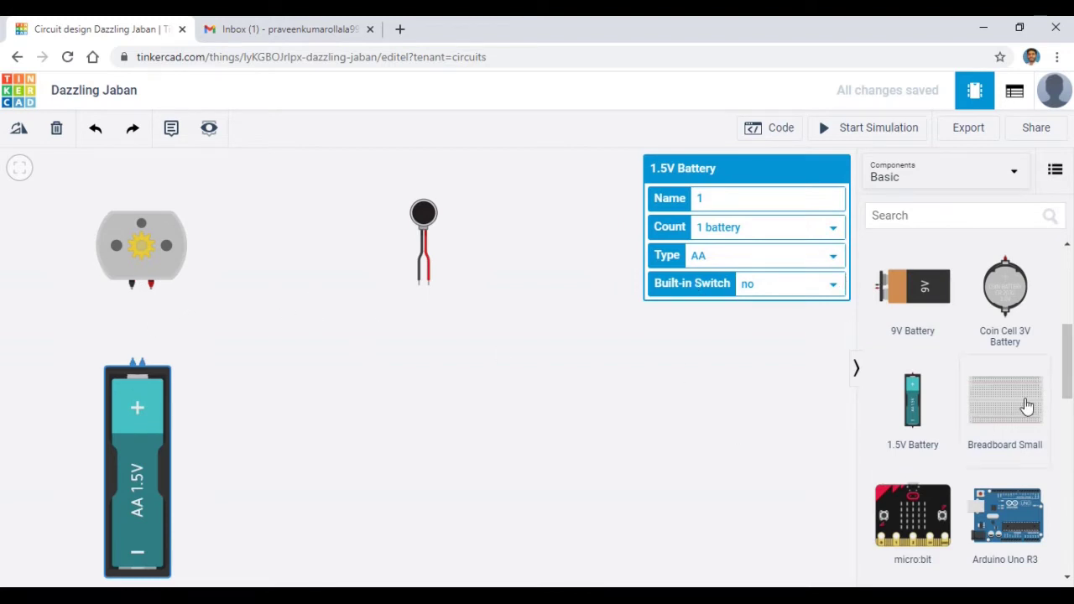
left_click_drag(928, 419, 411, 404)
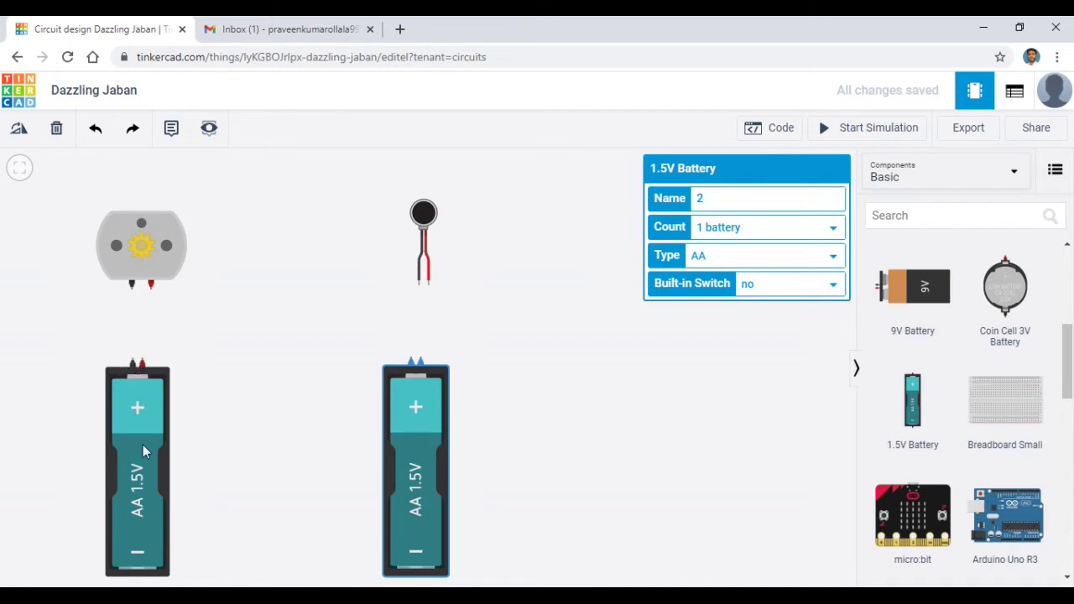
- Wire the DC motor's black and red terminals to its 1.5V battery's negative and positive terminals, and test-run the simulation
left_click(132, 360)
left_click(131, 289)
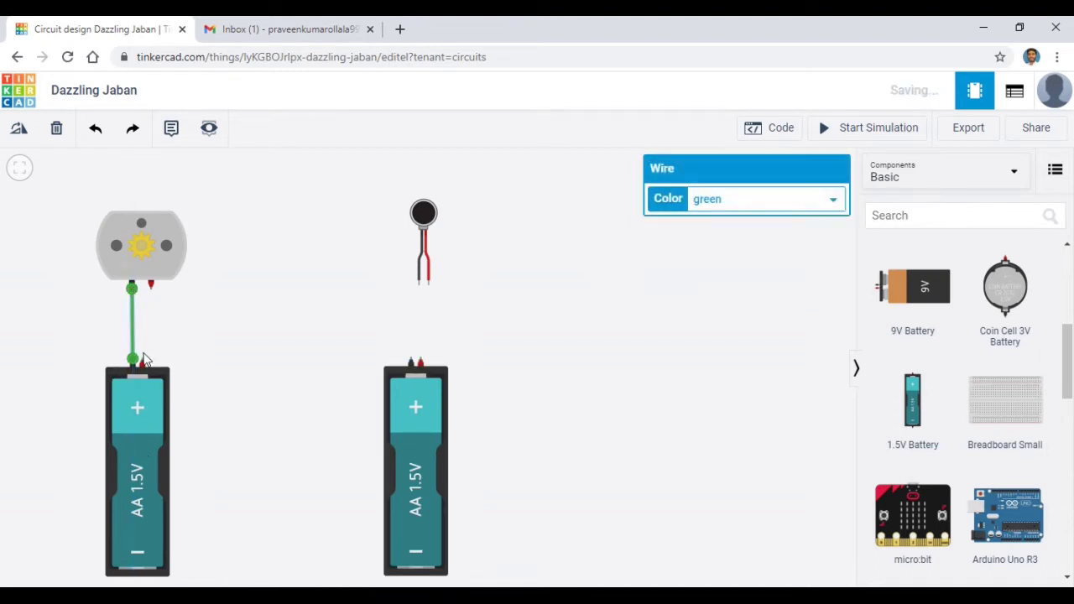
left_click(142, 363)
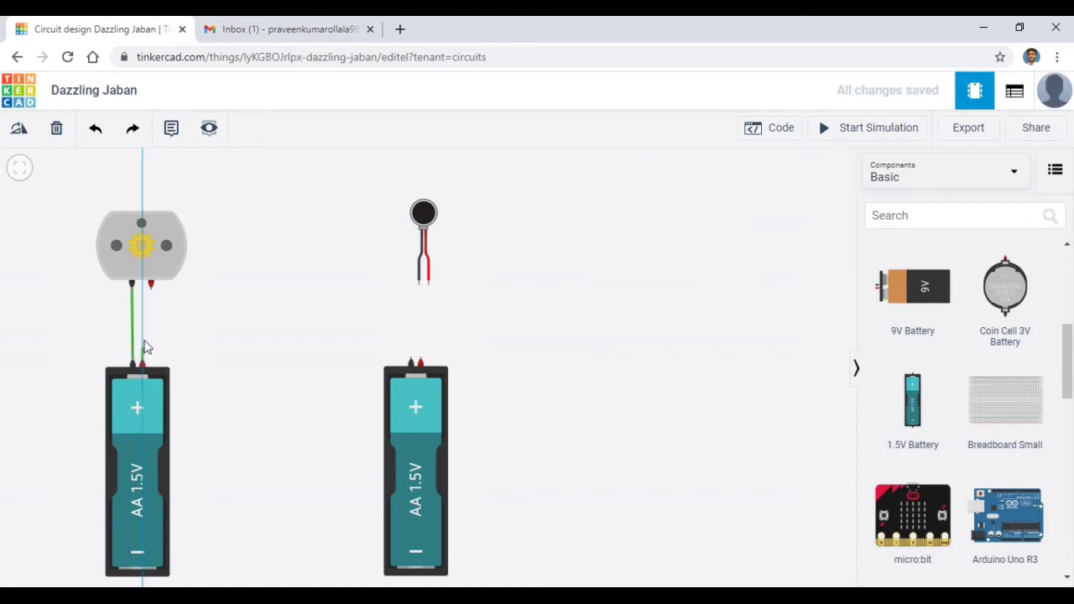
left_click(151, 290)
left_click(225, 355)
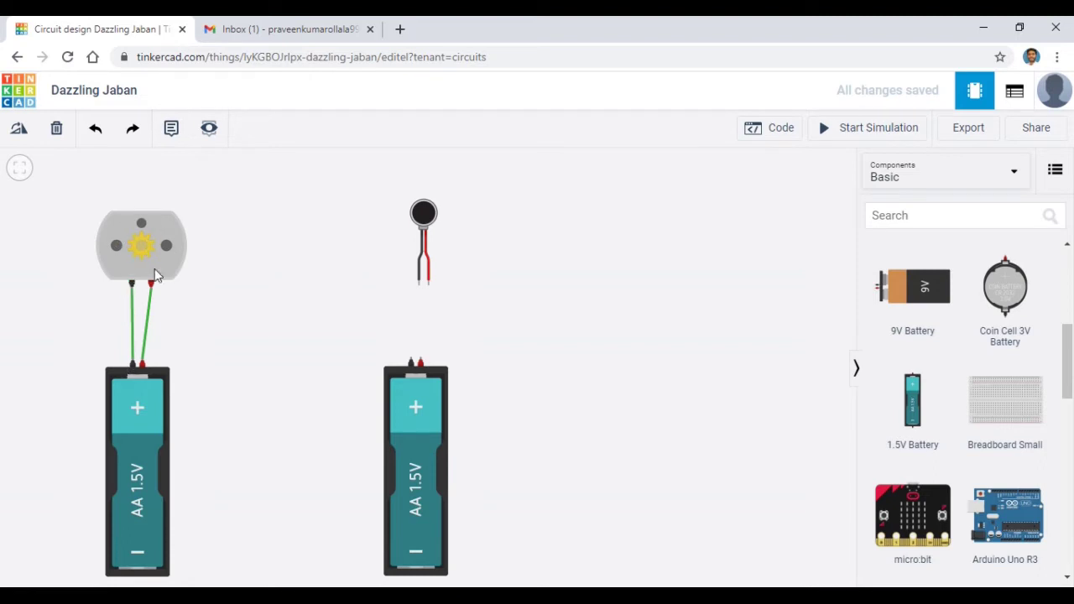
left_click(871, 133)
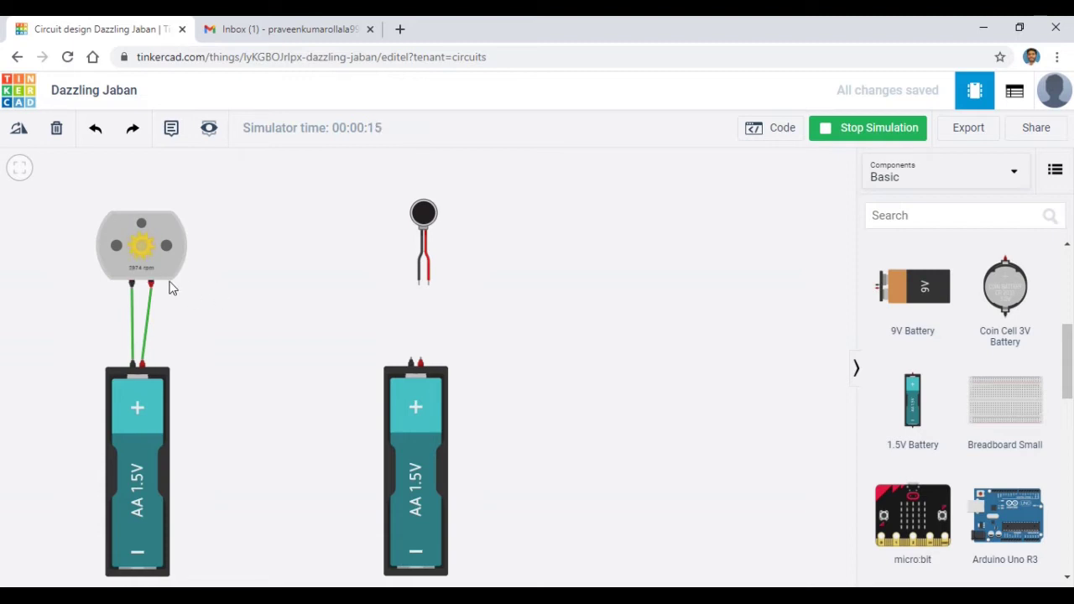
left_click(842, 134)
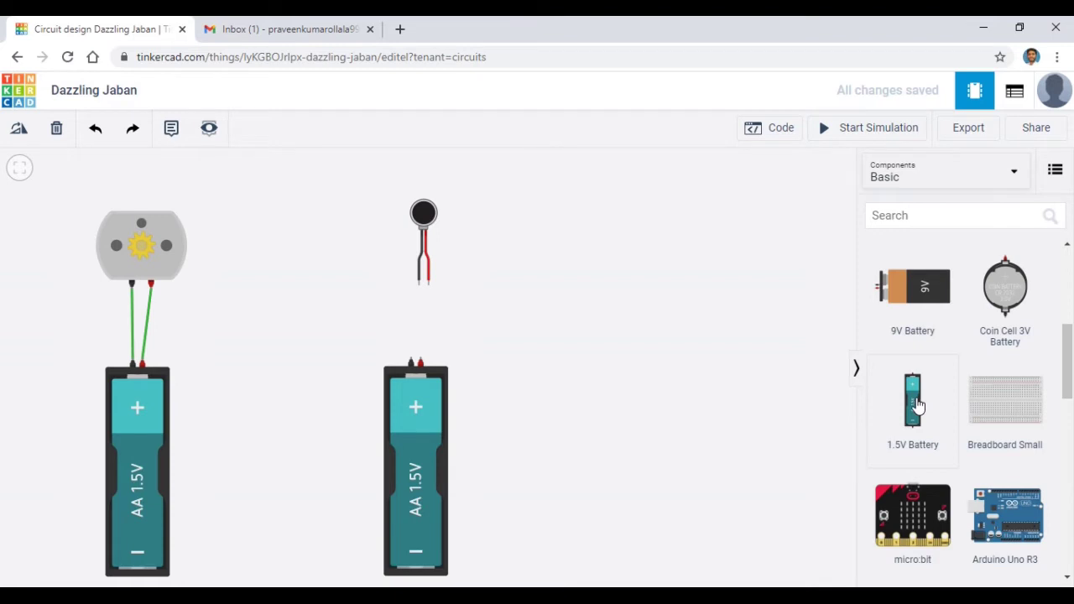
- Set the DC motor's 1.5V battery count to 2 batteries and run the simulation to check the motor speed
left_click_drag(915, 408, 333, 394)
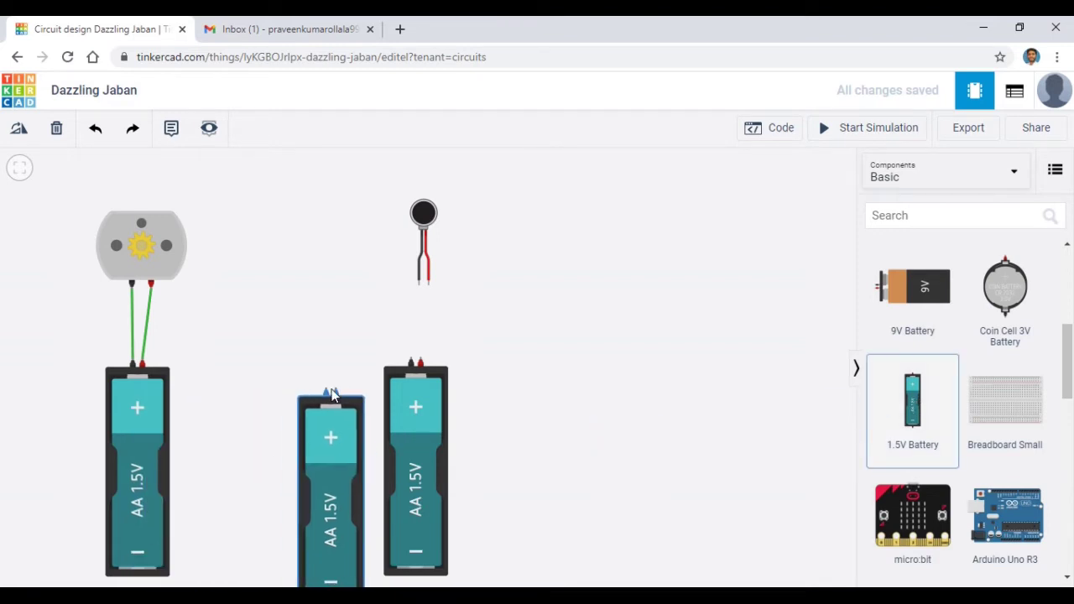
key("Delete")
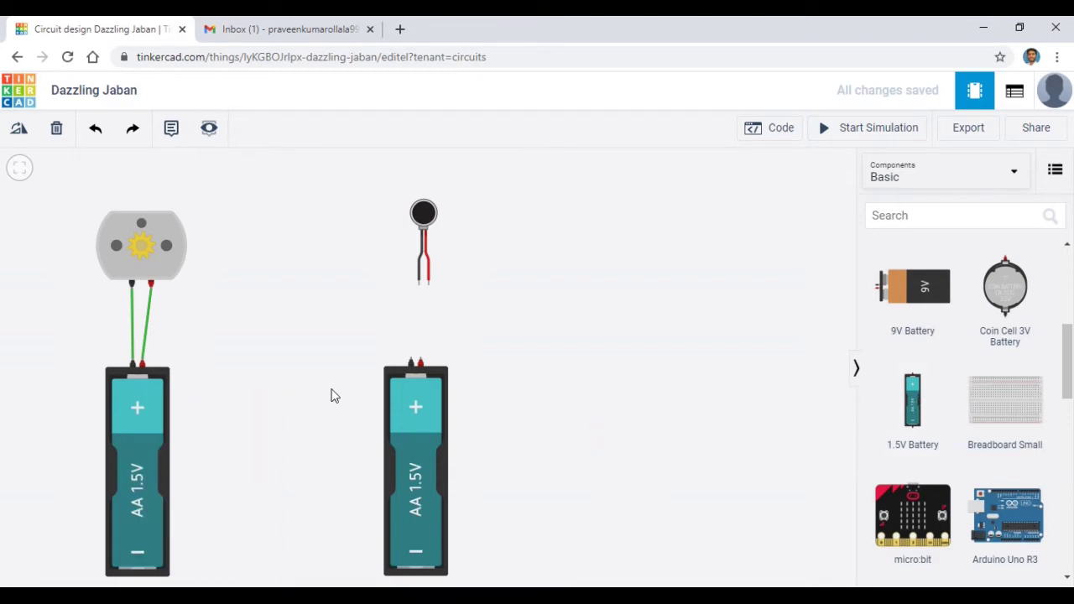
left_click(147, 437)
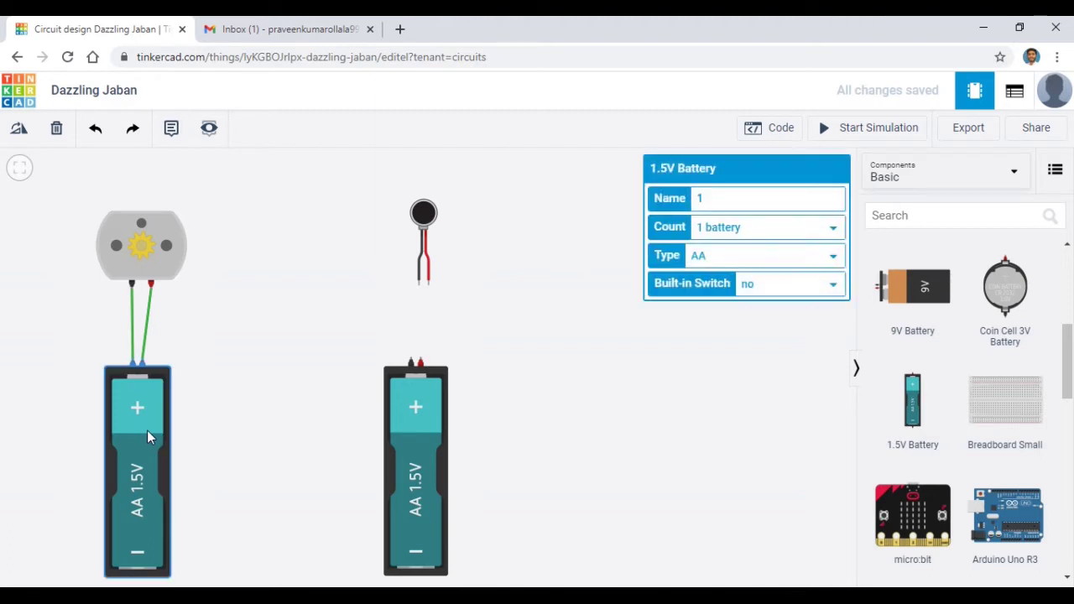
left_click(788, 234)
left_click(751, 260)
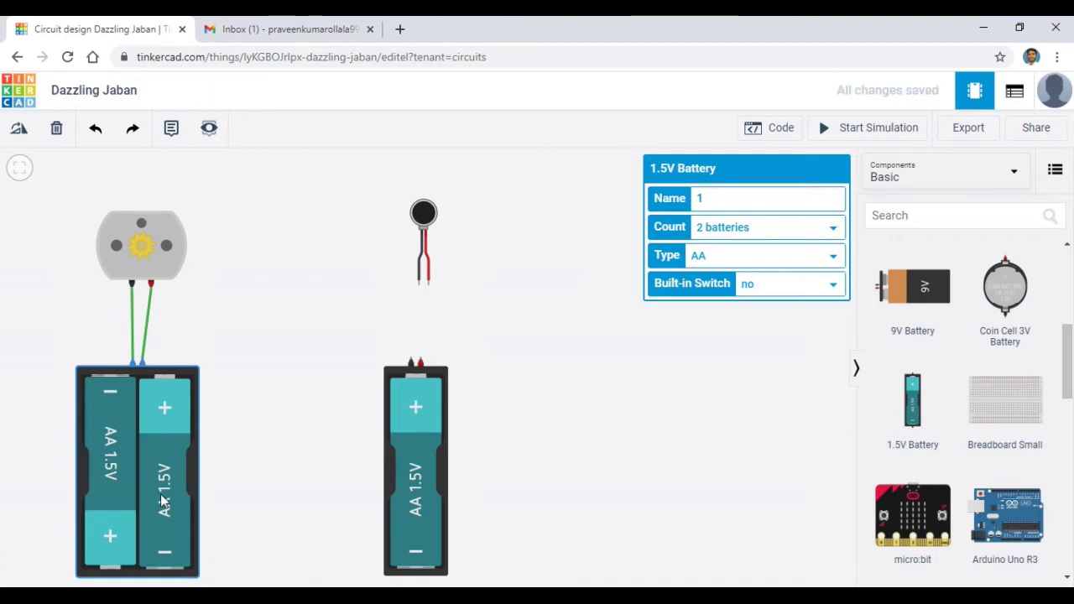
left_click(307, 311)
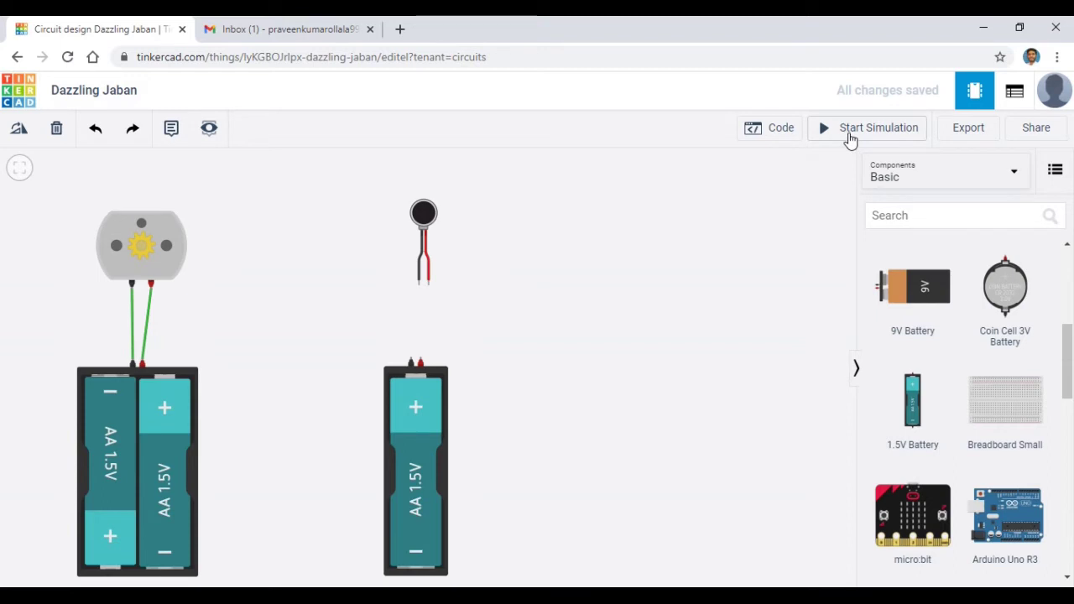
left_click(850, 134)
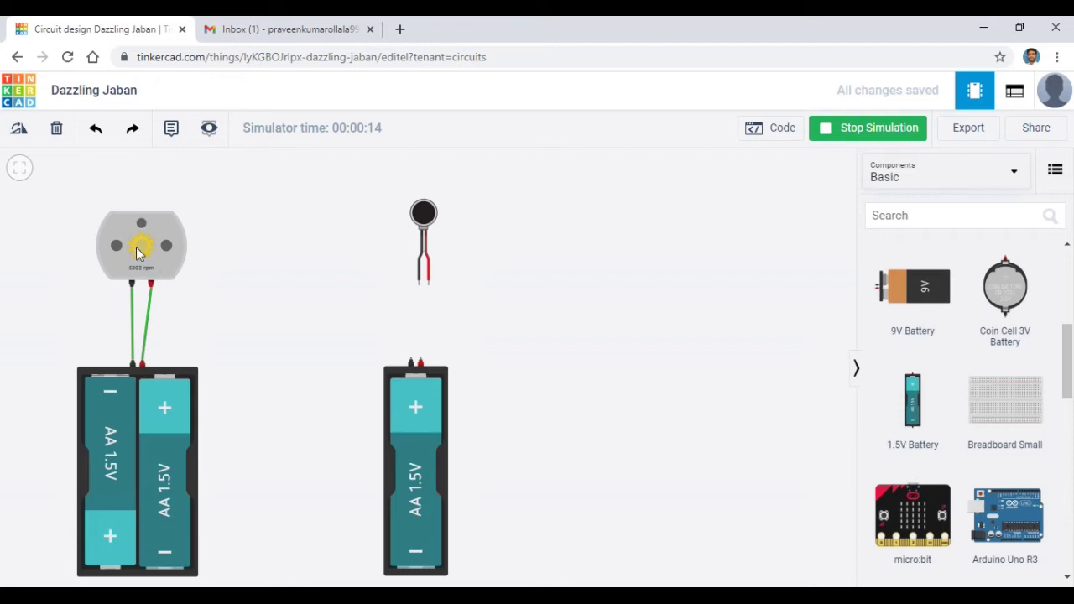
left_click(832, 136)
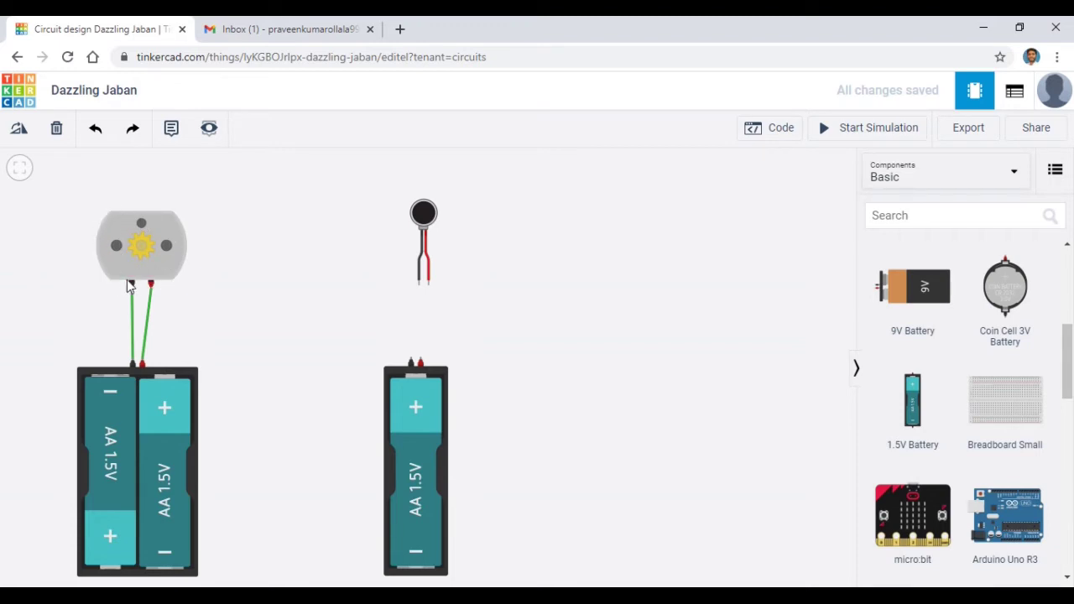
- Replace the two-cell battery pack below the DC motor with a 9V battery
left_click(115, 460)
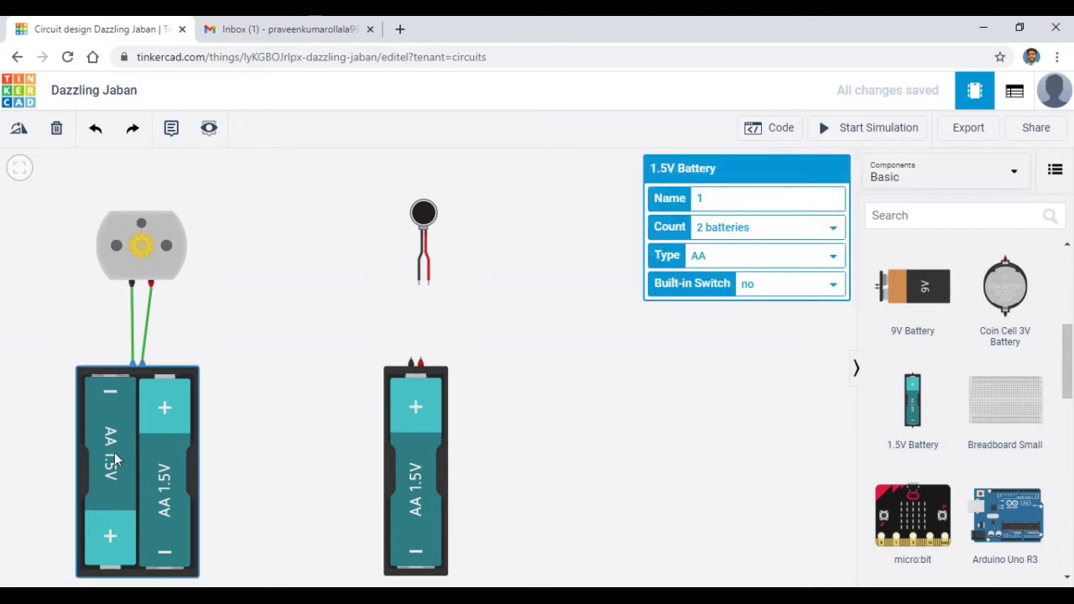
key("Delete")
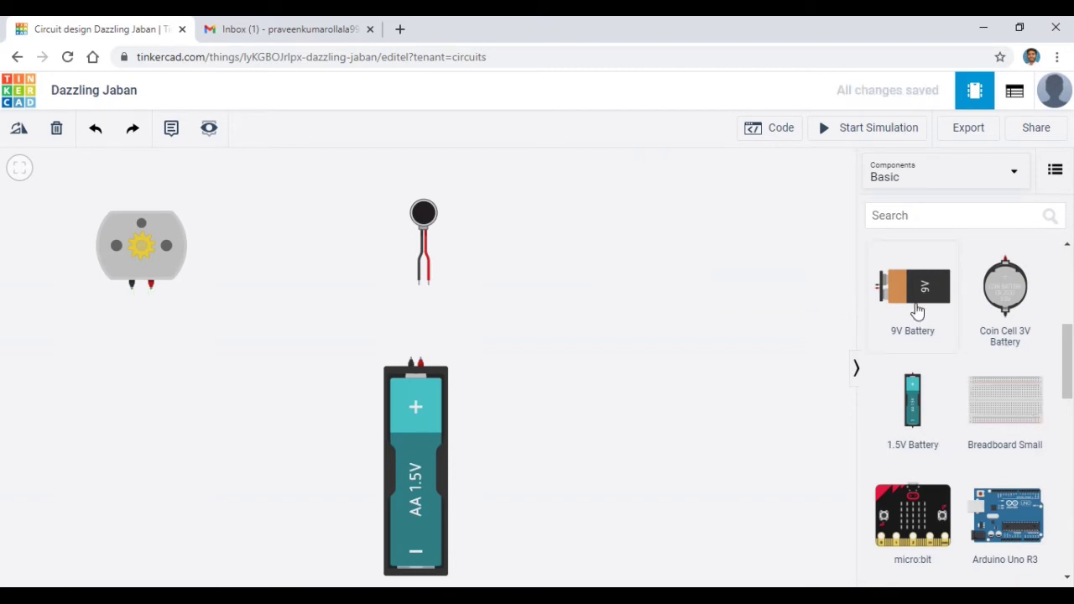
left_click_drag(917, 311, 108, 420)
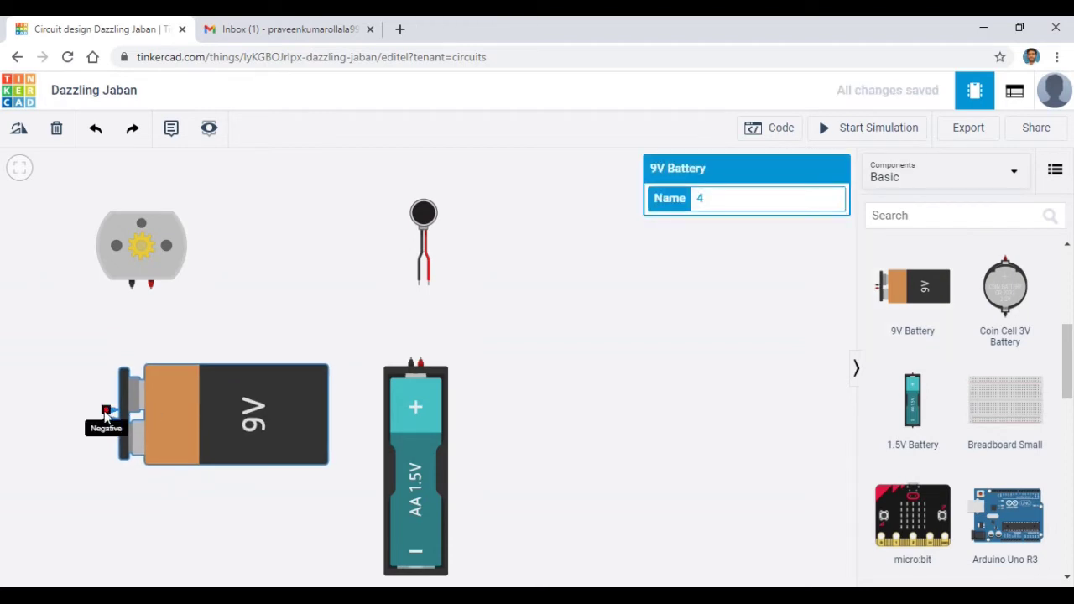
- Wire the 9V battery's negative terminal to the DC motor's red terminal and its positive terminal to the black one
left_click(106, 411)
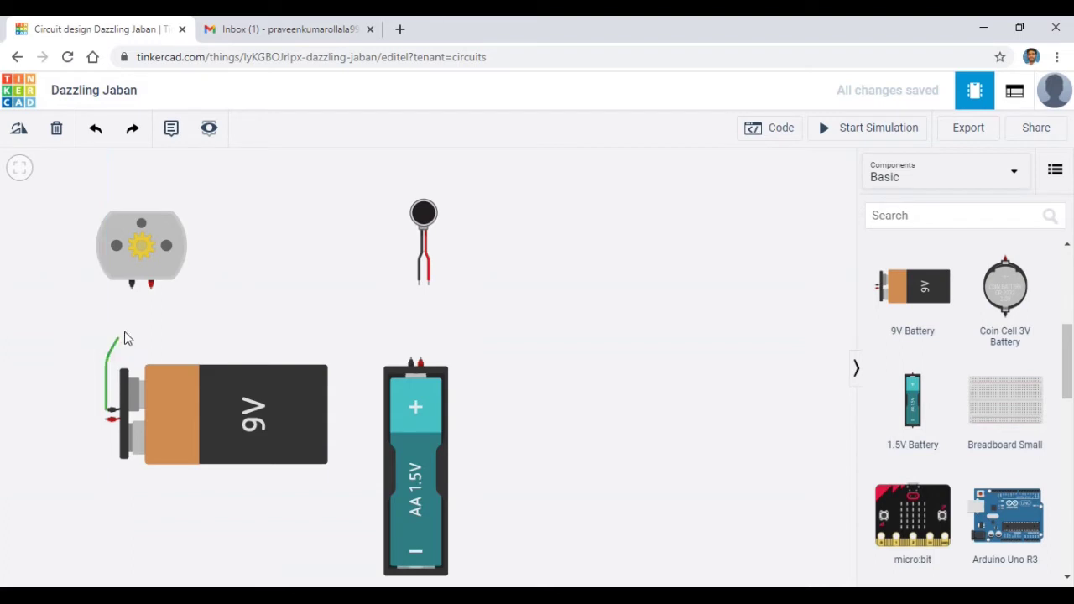
left_click(152, 291)
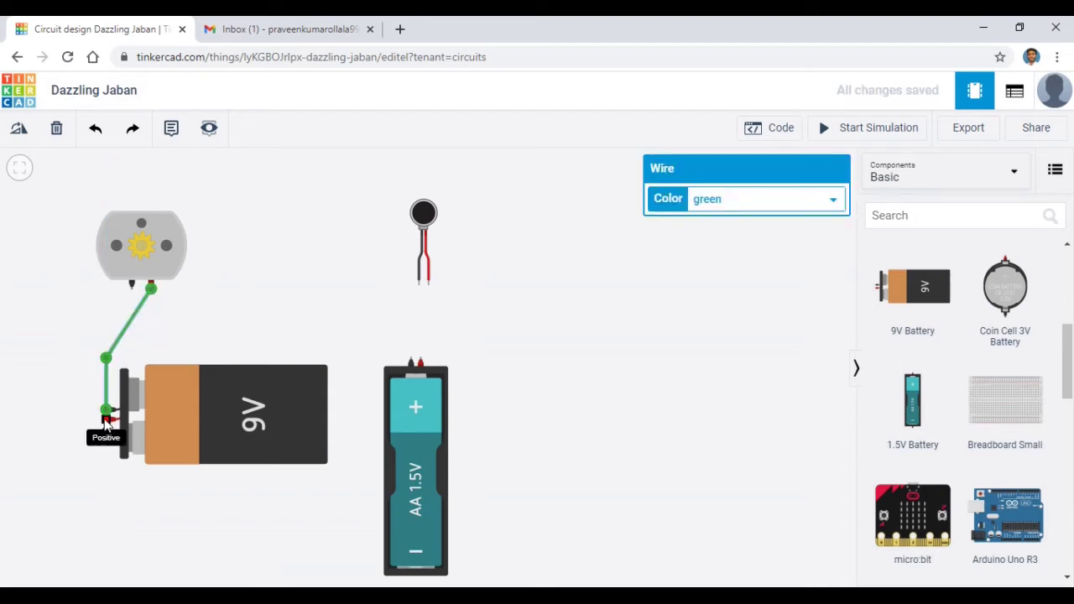
key("Escape")
left_click(106, 422)
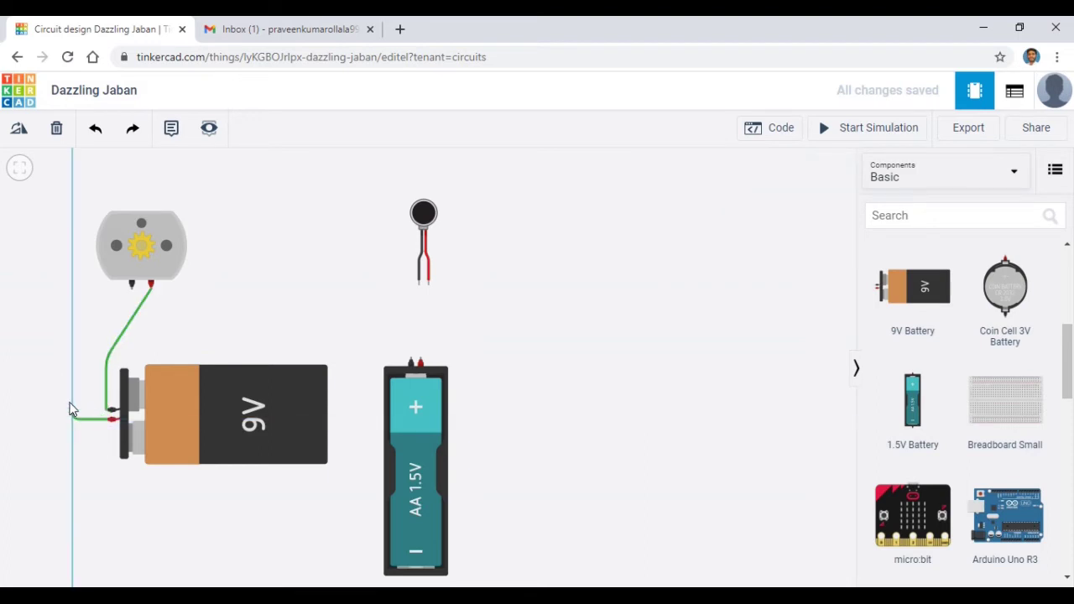
left_click(73, 417)
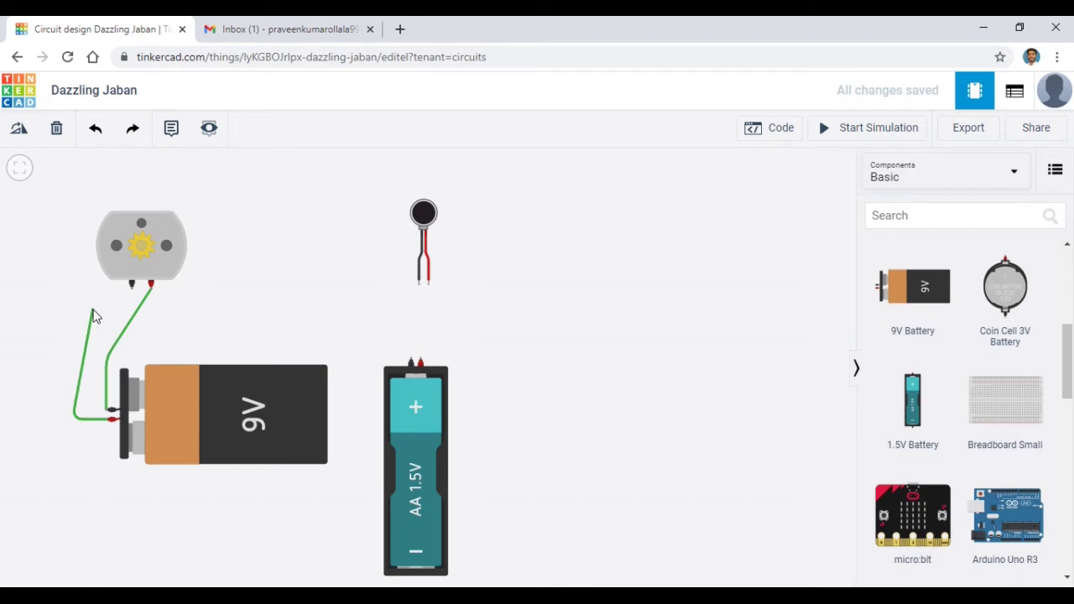
left_click(92, 310)
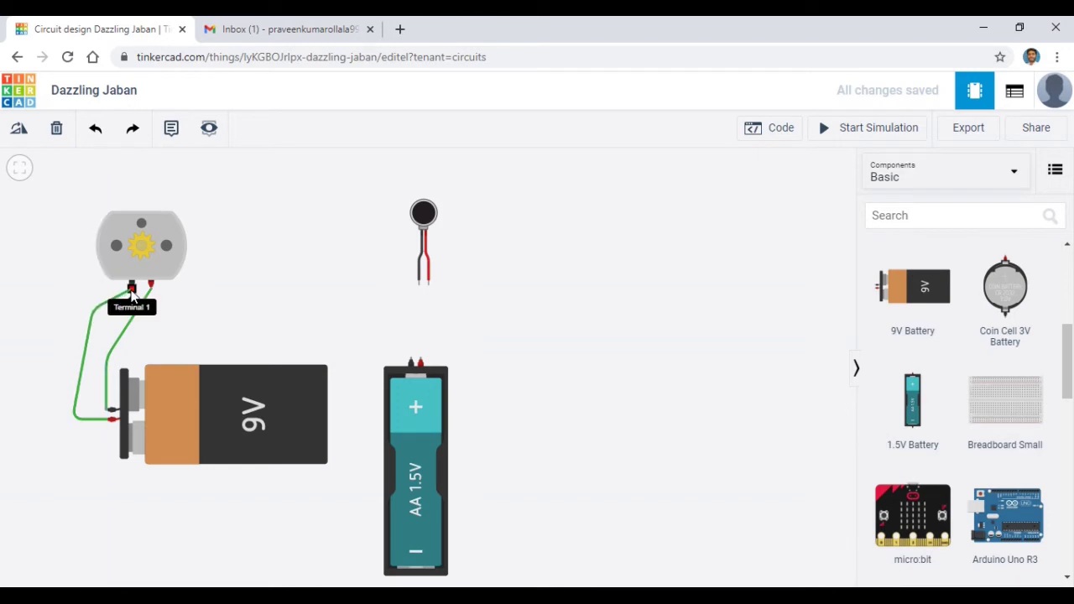
left_click(132, 287)
left_click(736, 328)
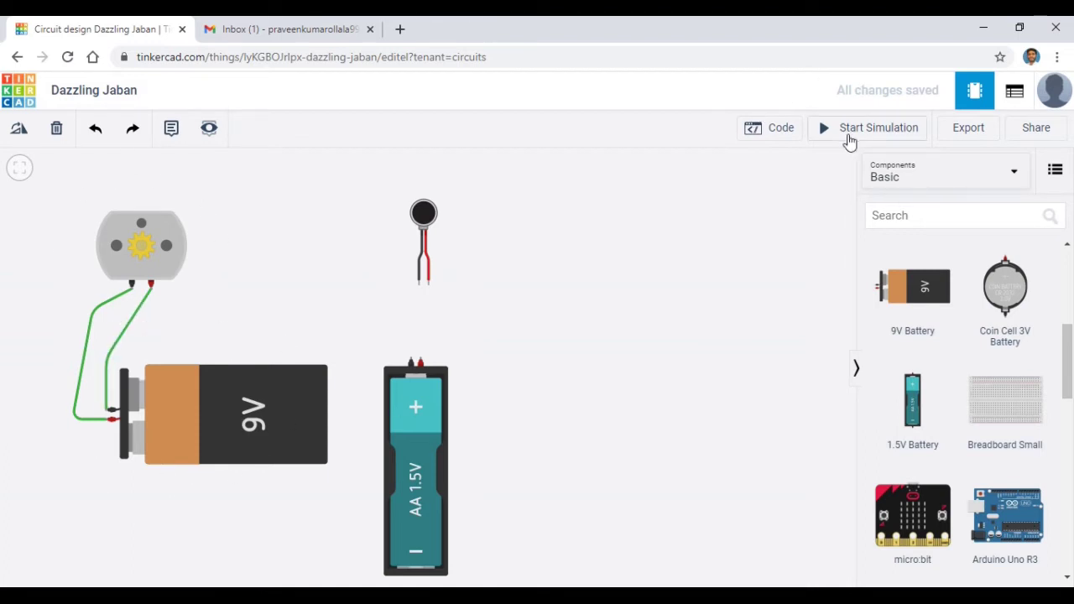
- Run the simulation to check the DC motor's speed and direction on the 9V battery, and stop it
left_click(849, 139)
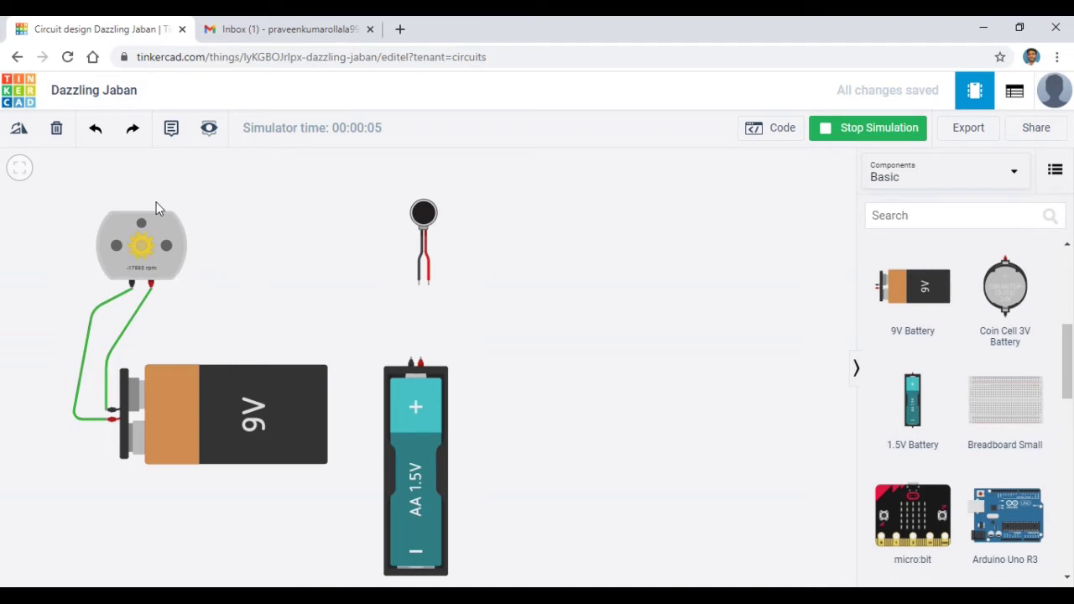
left_click(234, 427)
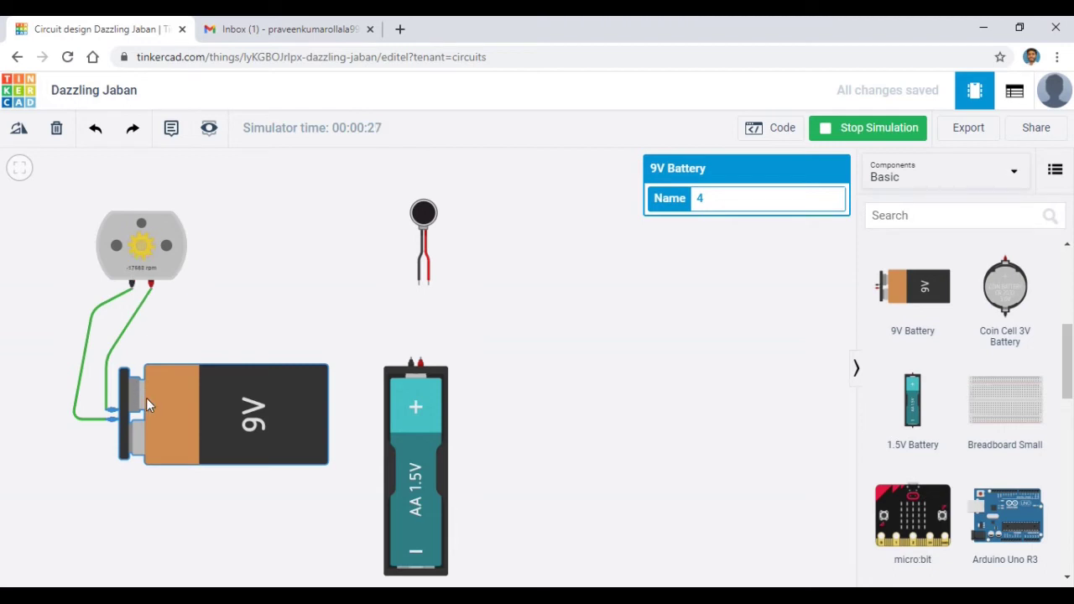
left_click(889, 135)
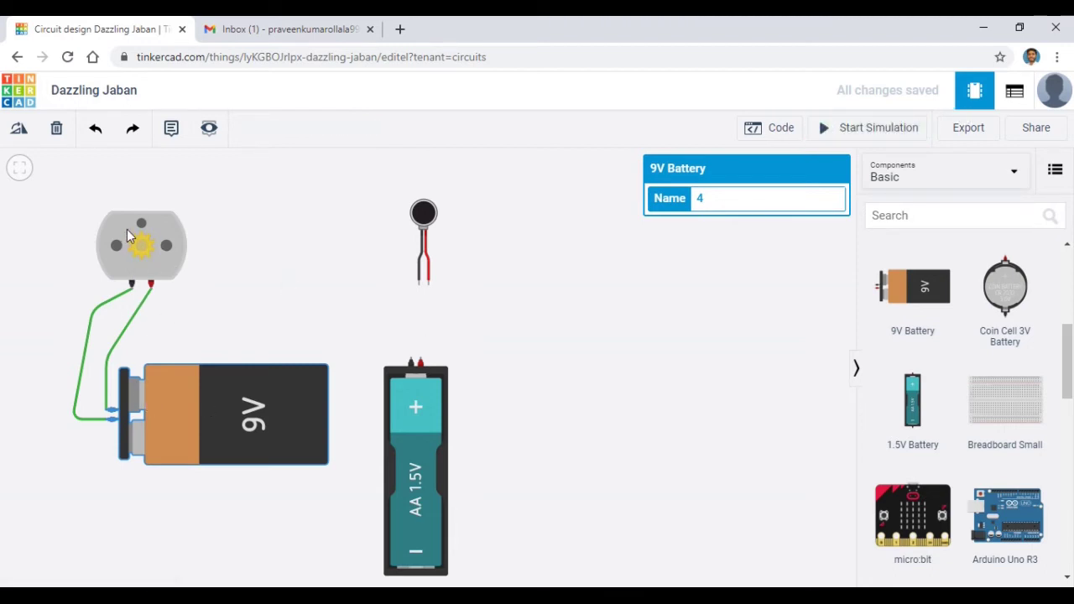
- Delete both green wires connecting the DC motor to the 9V battery
left_click(147, 303)
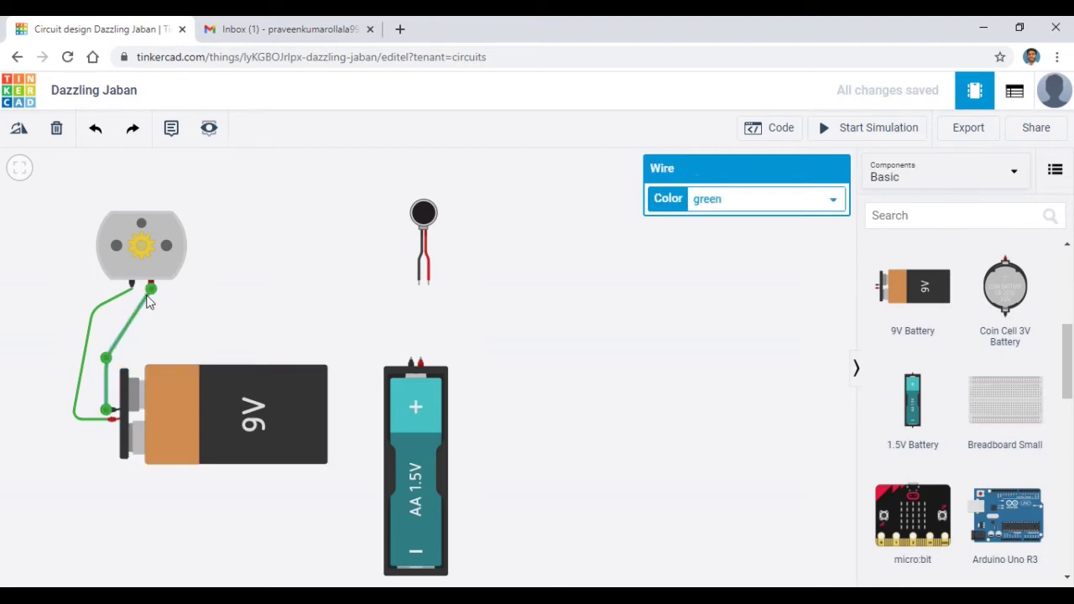
key("Delete")
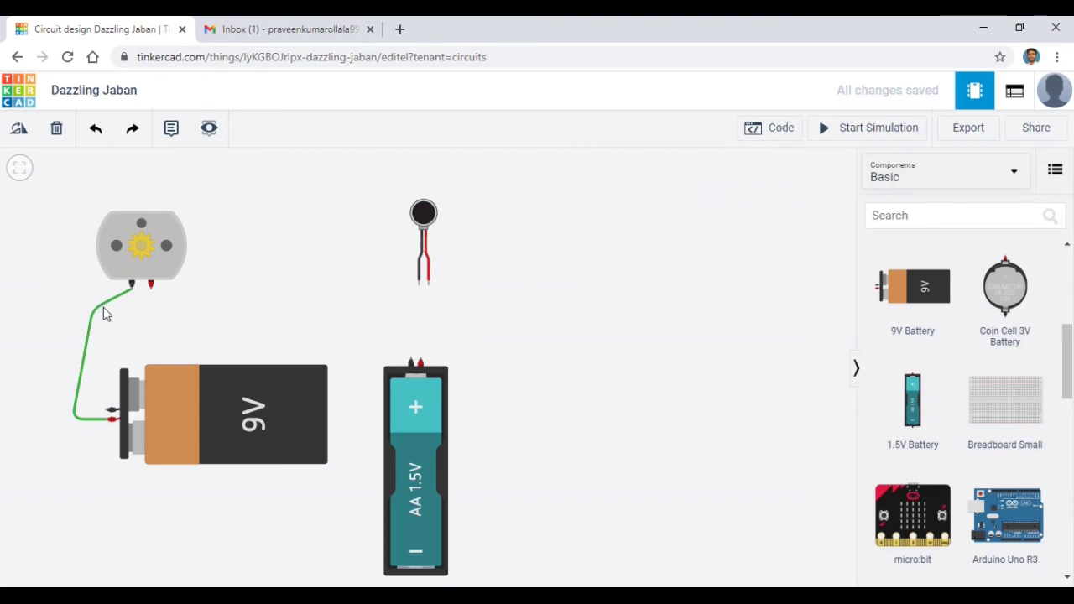
left_click(101, 310)
key("Delete")
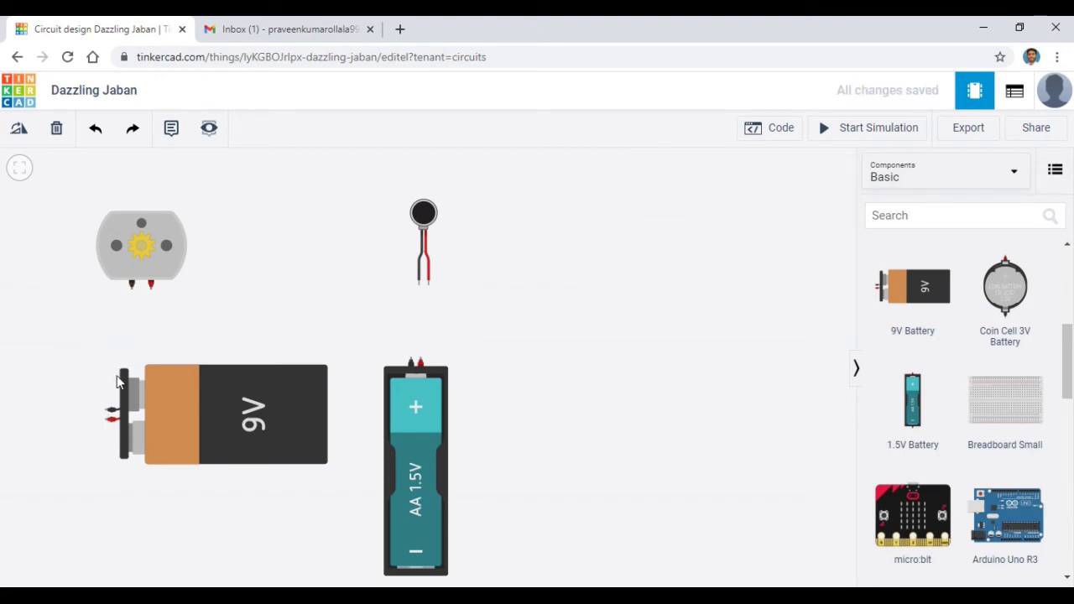
- Wire the 9V battery's negative to the DC motor's black terminal and its positive around the motor to the red terminal, and simulate the circuit
left_click(106, 411)
left_click(132, 289)
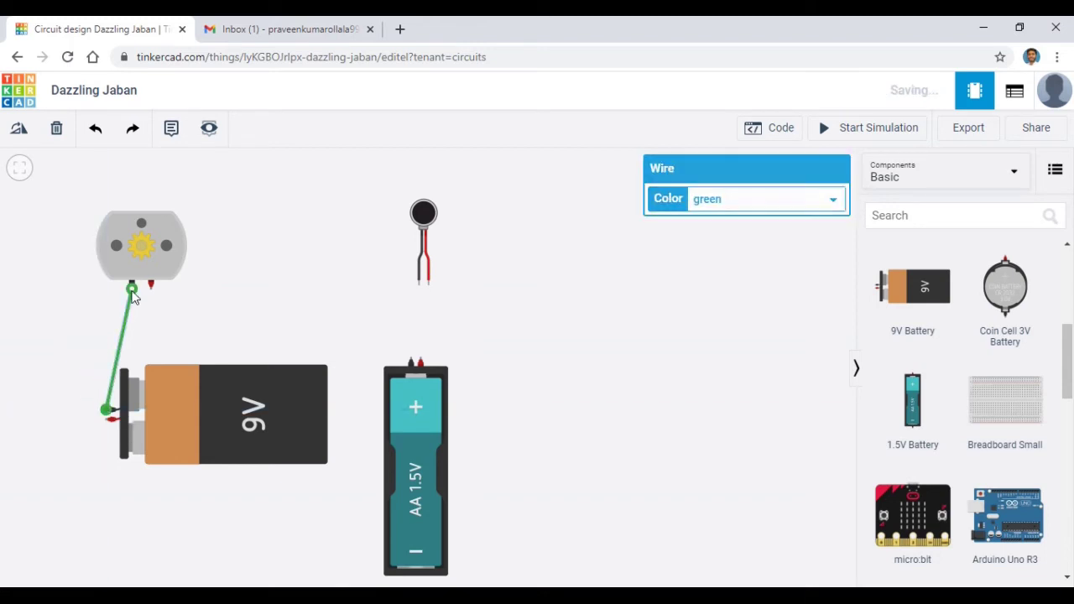
left_click(107, 422)
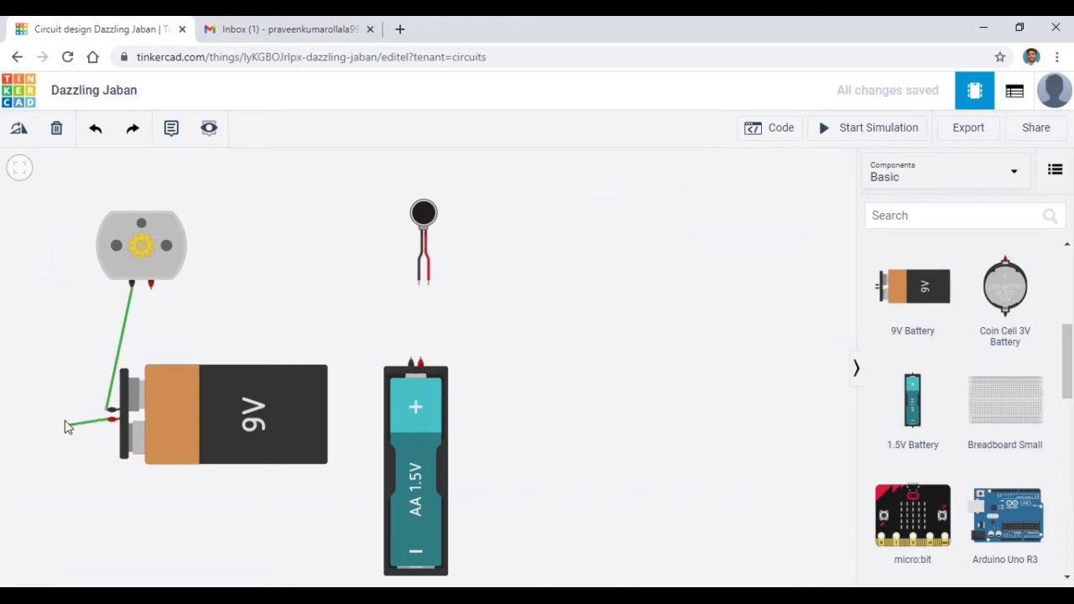
left_click(65, 418)
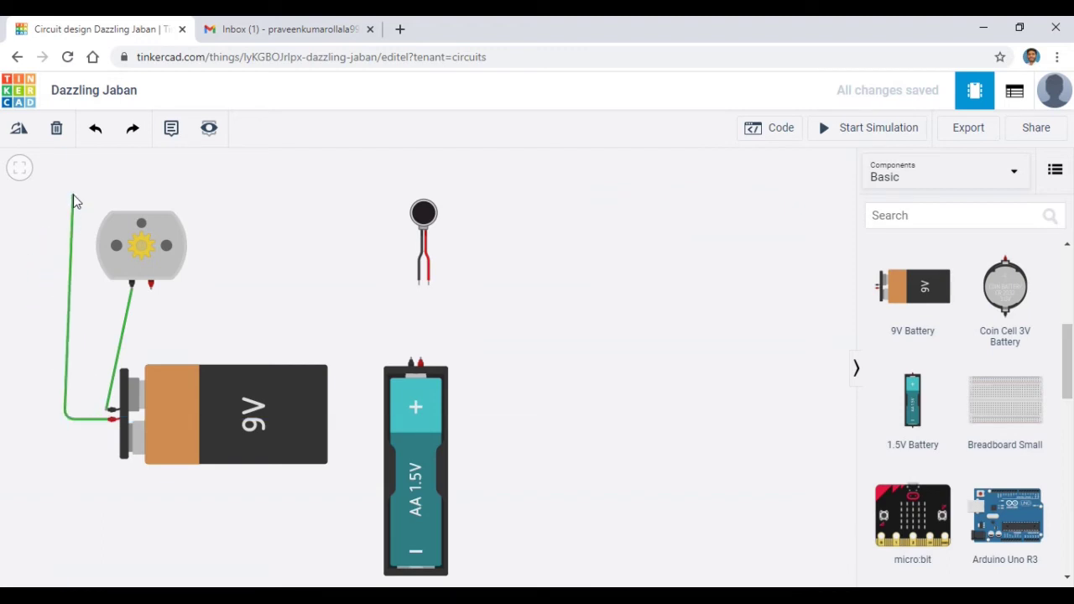
left_click(75, 190)
left_click(203, 189)
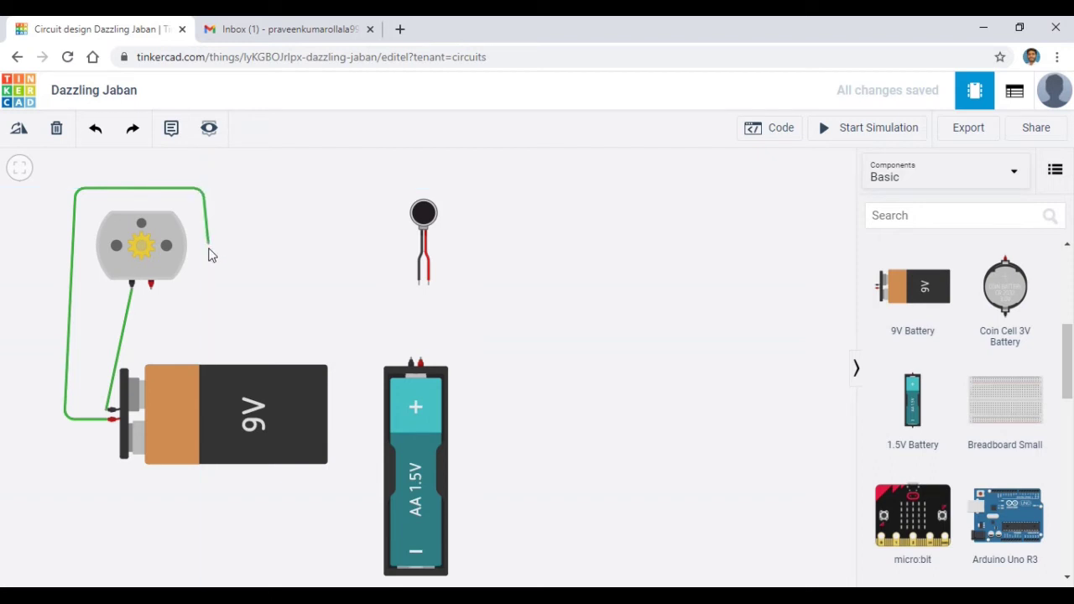
left_click(198, 291)
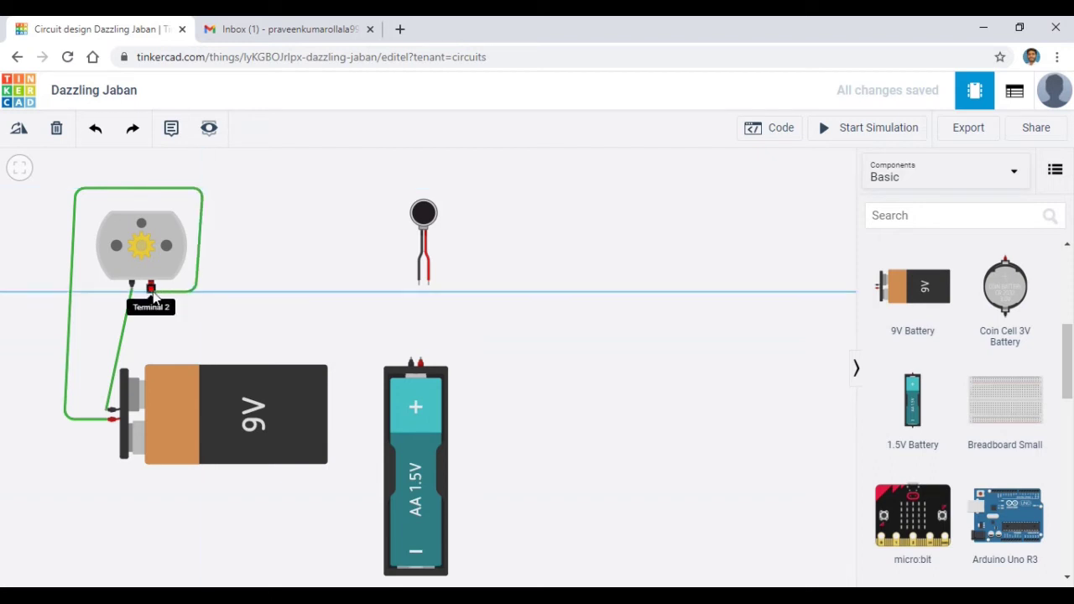
left_click(151, 288)
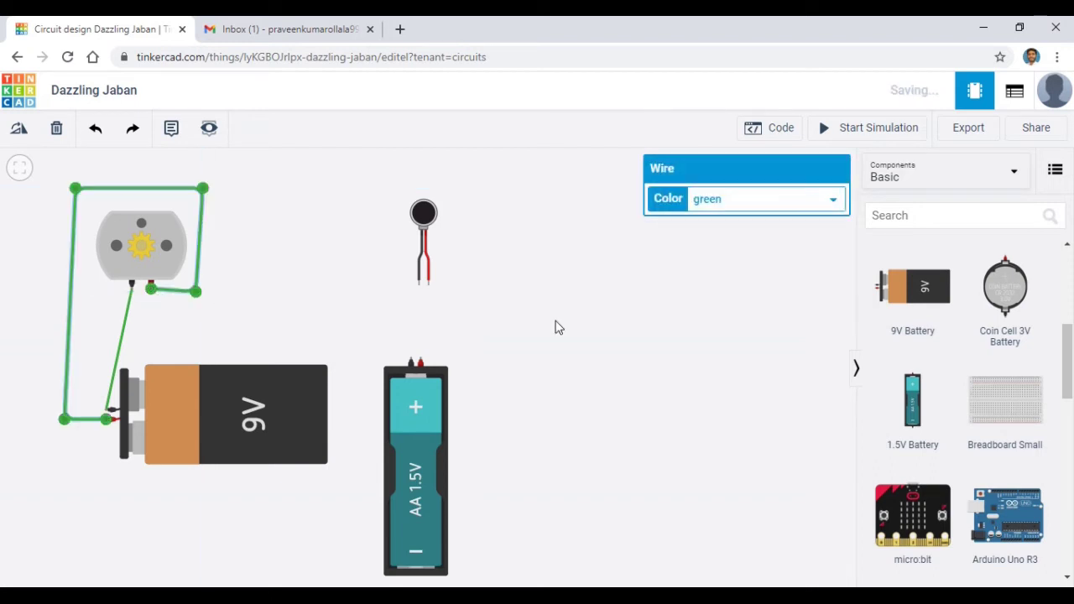
left_click(881, 134)
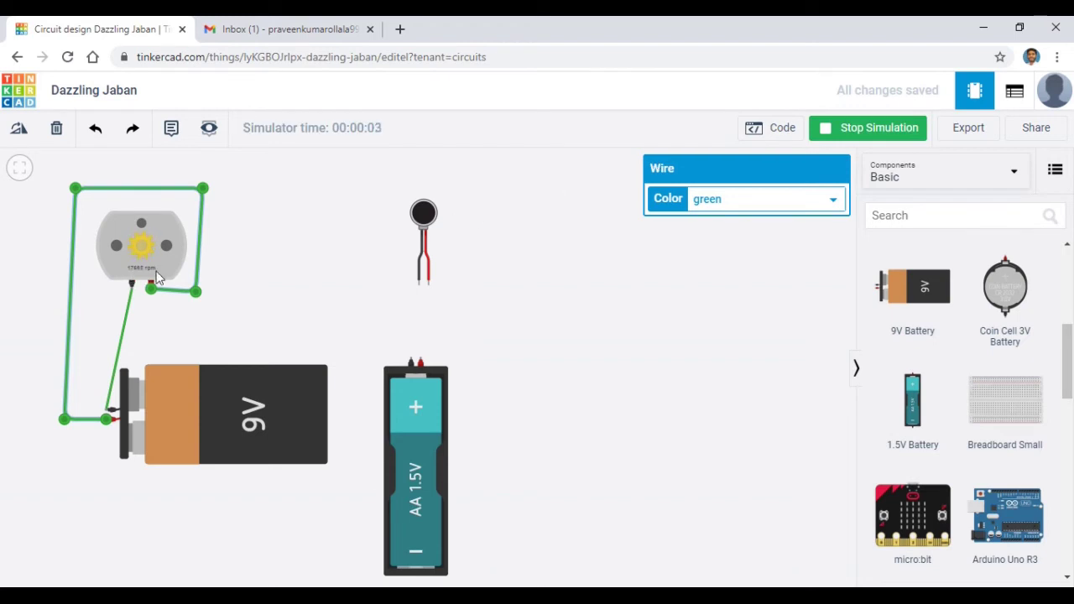
left_click(860, 128)
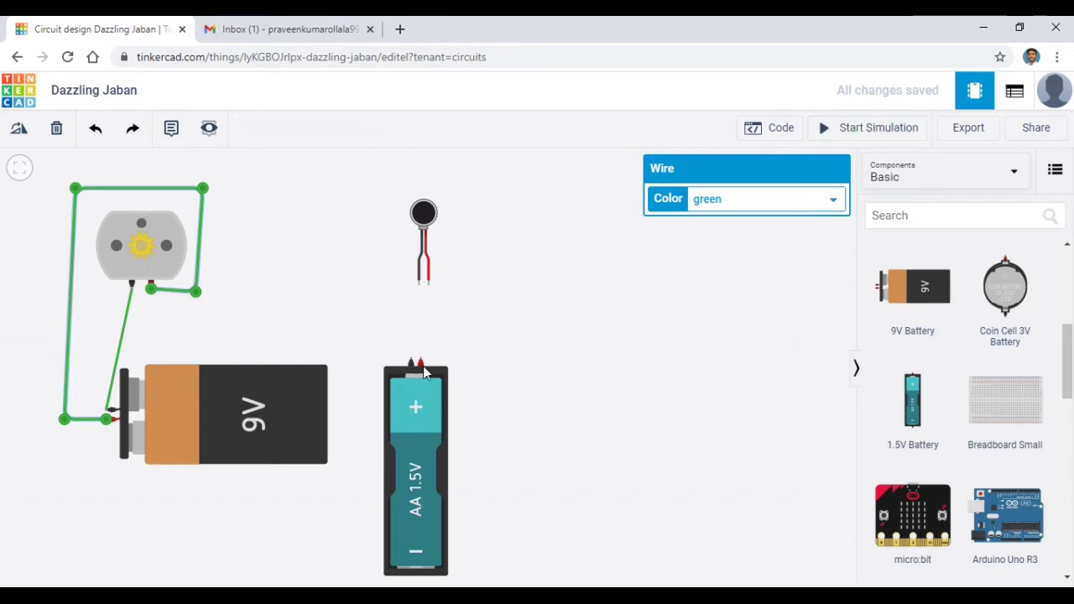
- Align the 1.5V battery with the vibration motor, wire positive to red and negative to black, and run the simulation briefly
left_click_drag(420, 409, 429, 395)
left_click(568, 402)
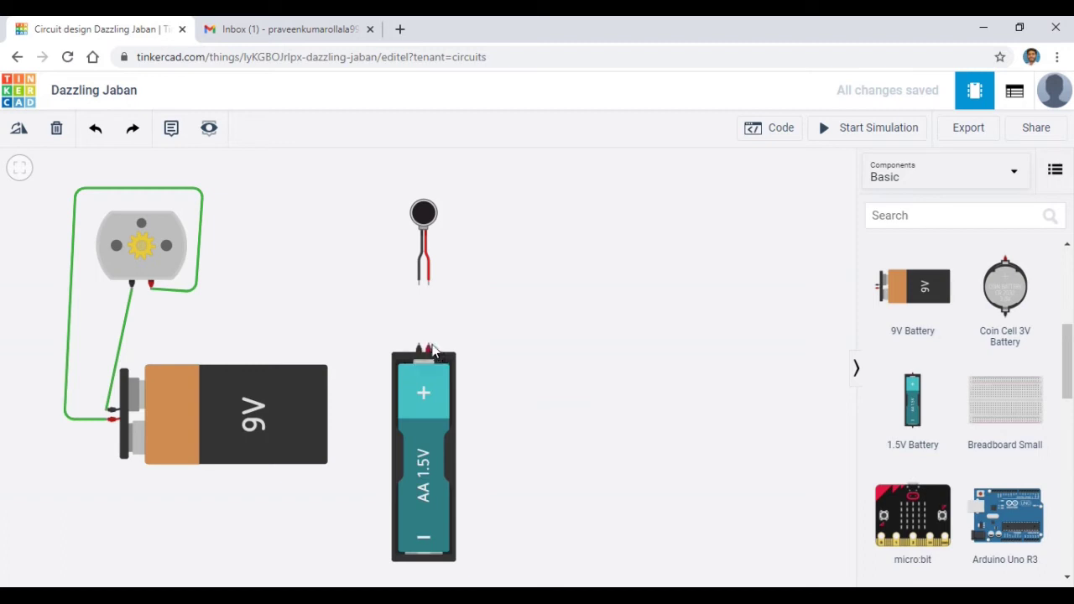
left_click_drag(432, 348, 429, 286)
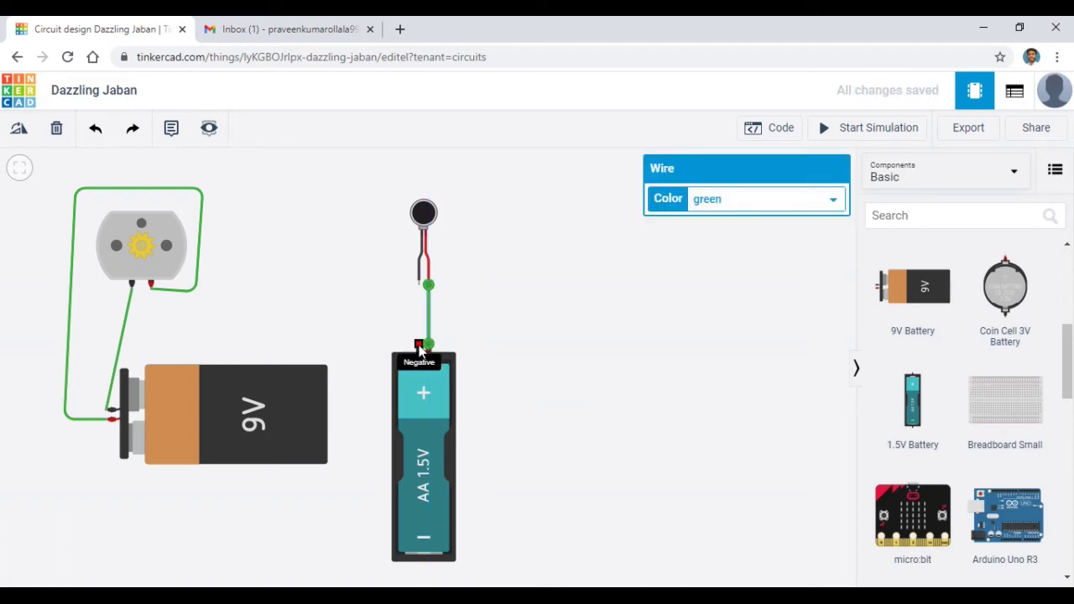
mouse_move(419, 345)
left_mouse_down()
mouse_move(408, 289)
mouse_move(421, 287)
left_mouse_up()
left_click(608, 324)
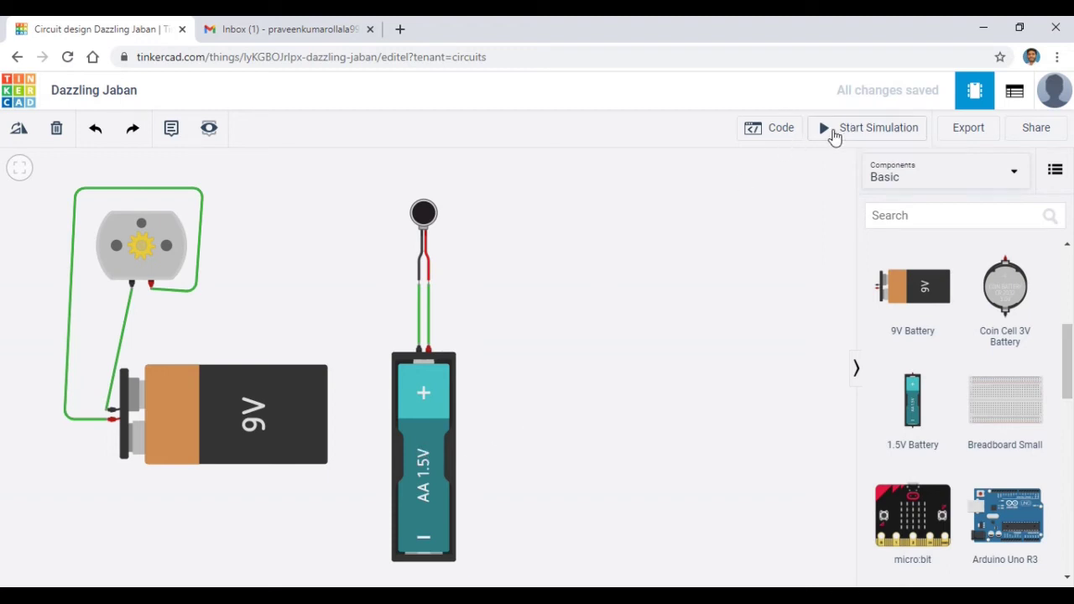
left_click(833, 133)
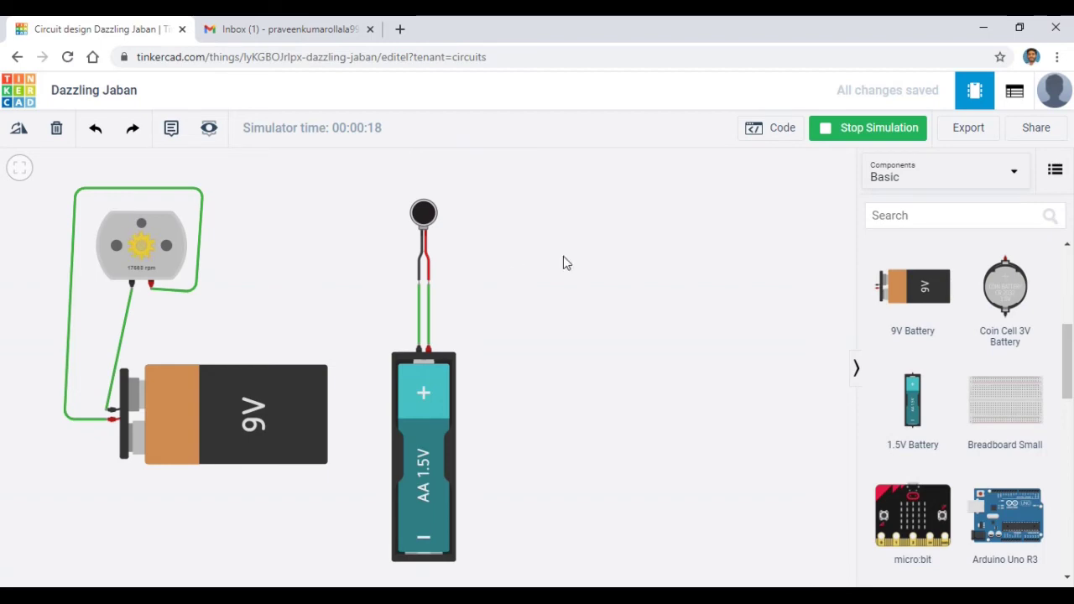
left_click(835, 139)
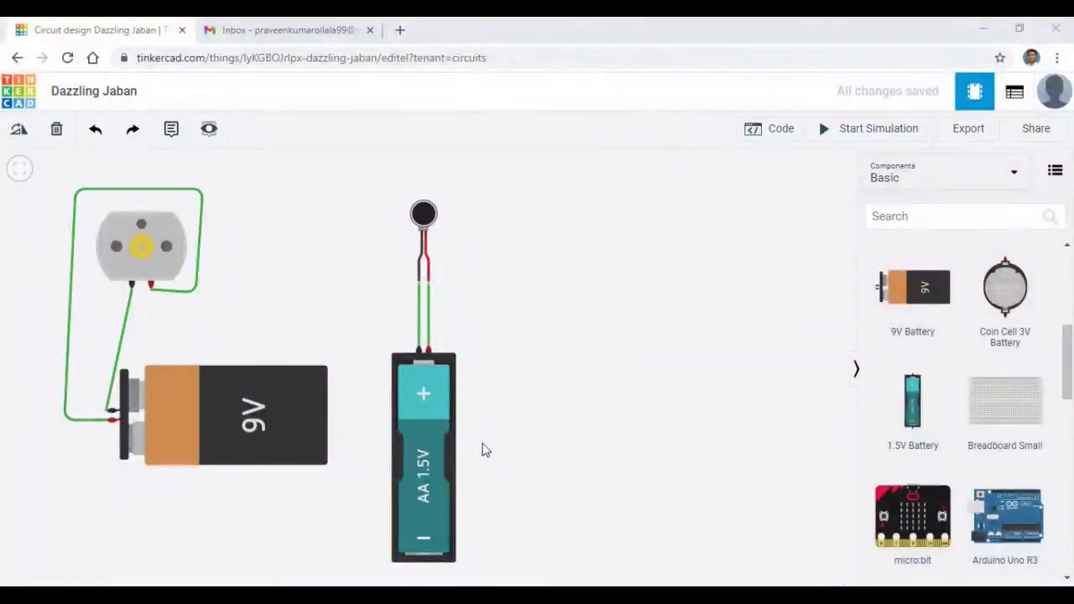
- Set the vibration motor's 1.5V battery count to 2 batteries and run the simulation to check the vibration
left_click(437, 434)
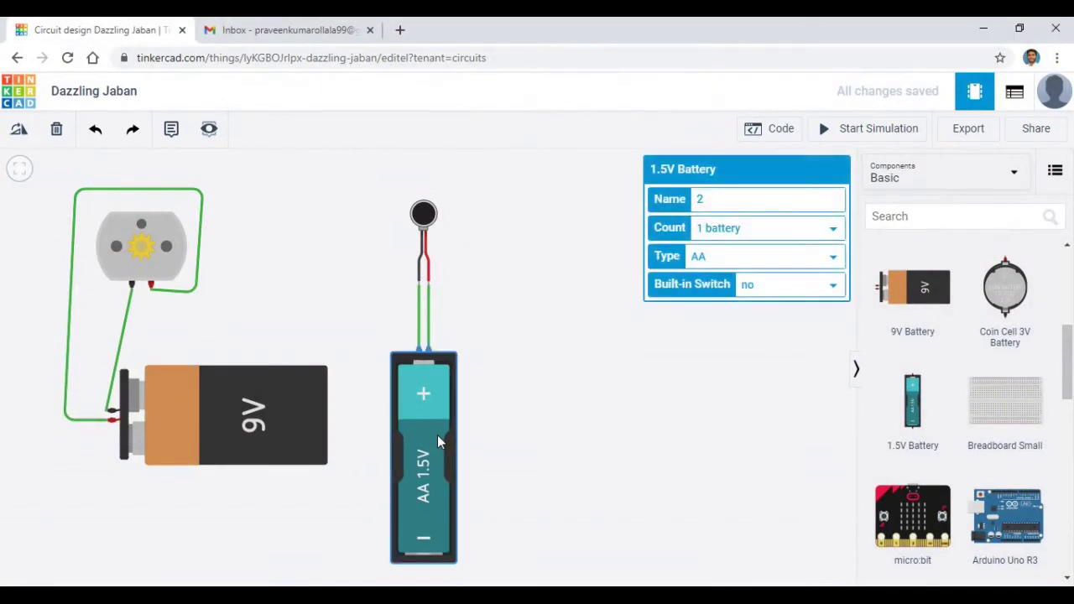
left_click(810, 235)
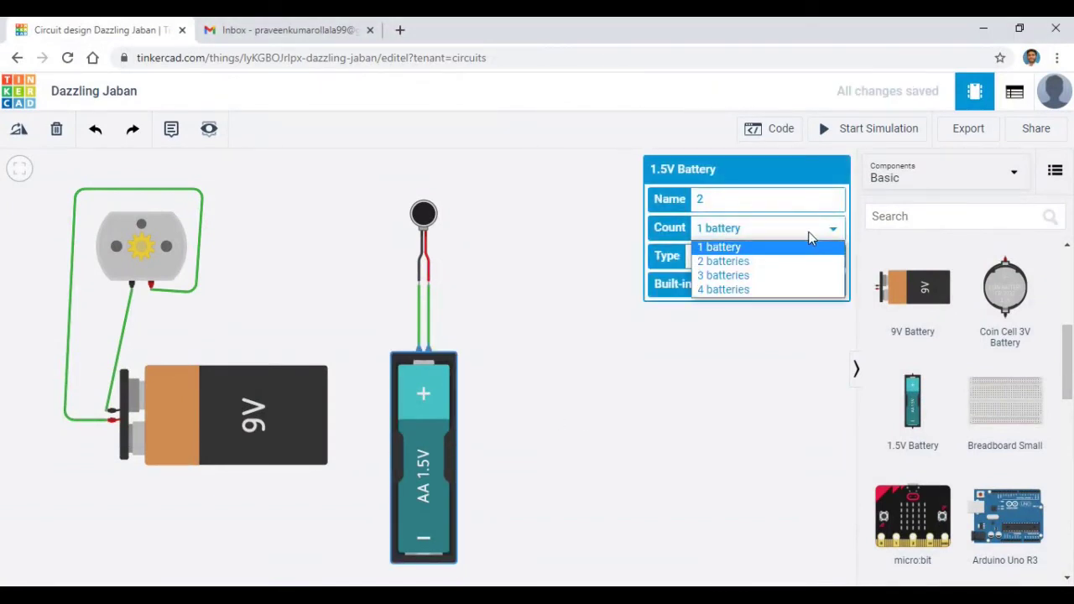
left_click(774, 261)
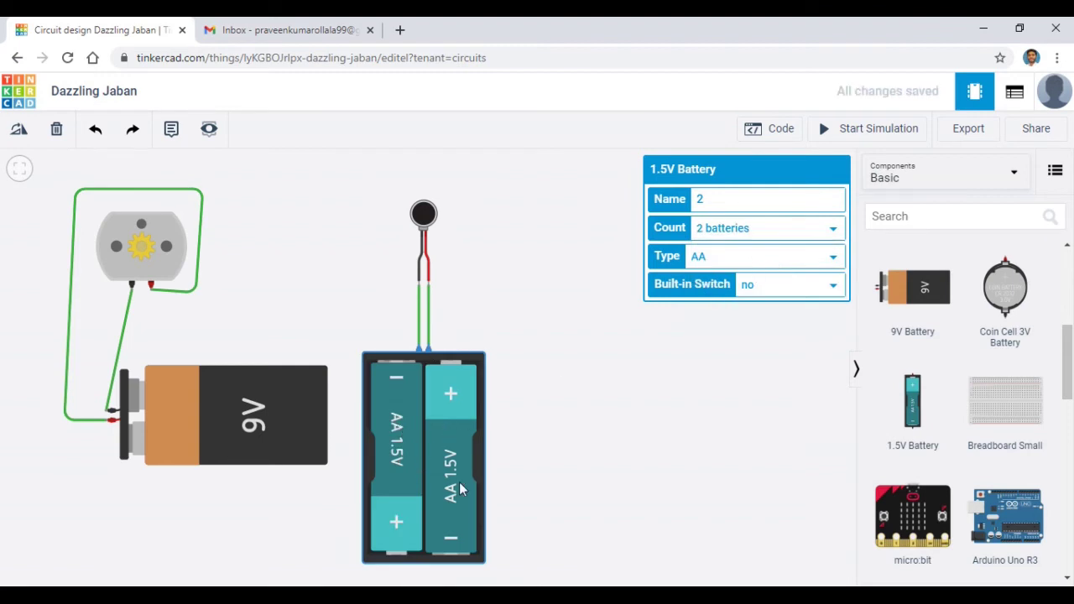
left_click(568, 424)
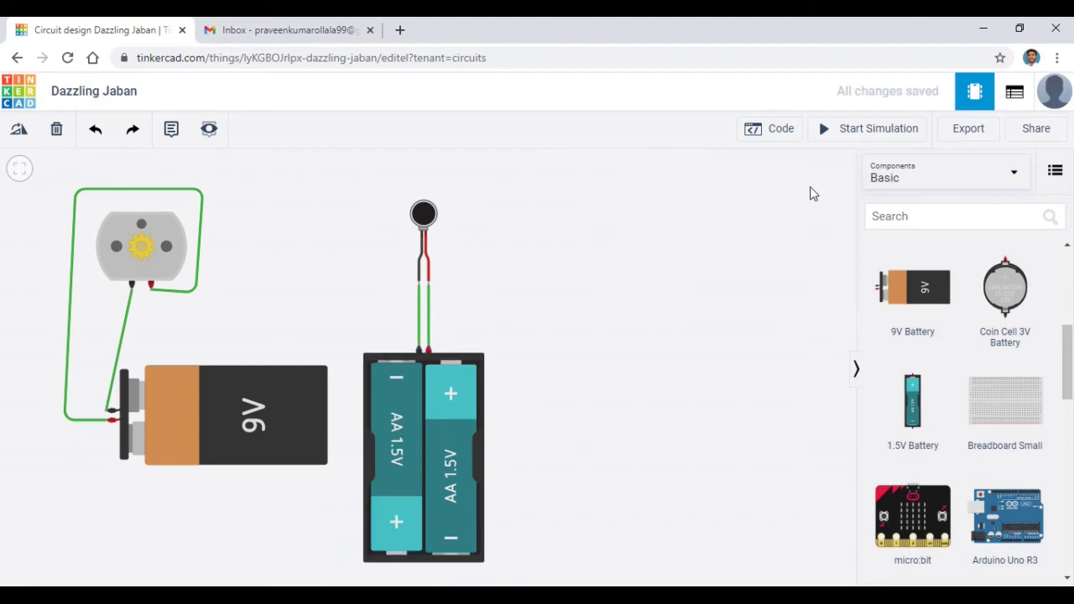
left_click(855, 127)
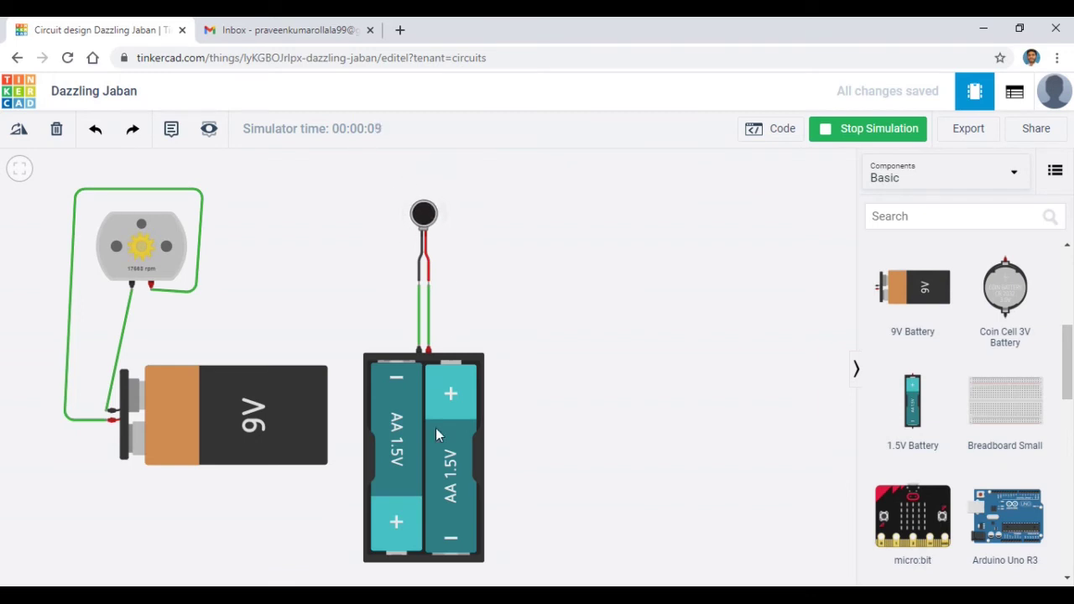
left_click(852, 135)
- Increase the vibration motor's 1.5V battery count to 3 batteries and simulate the circuit to compare the vibration
left_click(432, 480)
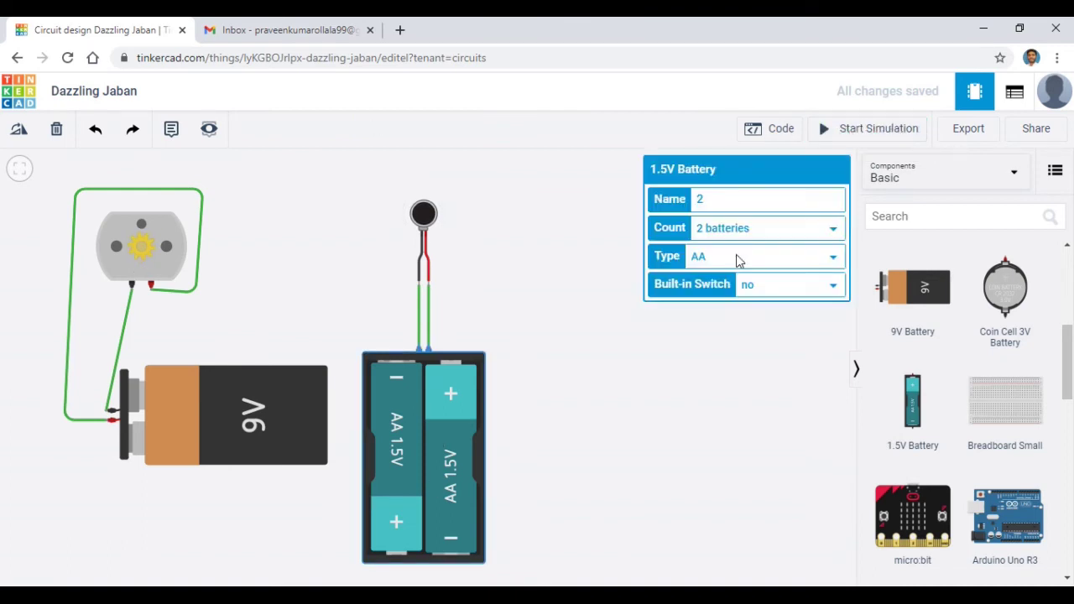
left_click(797, 230)
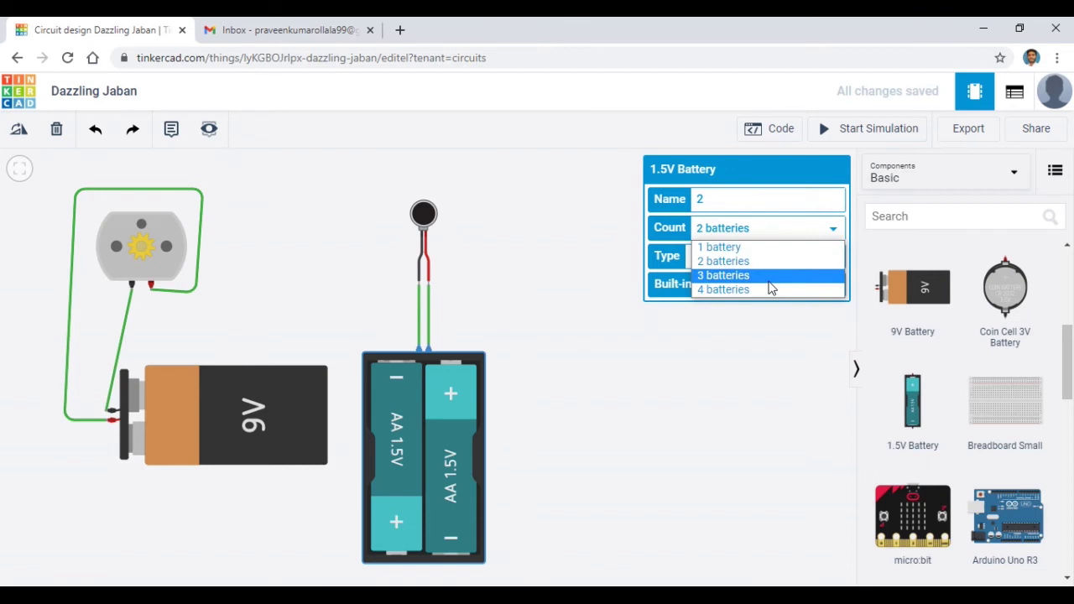
left_click(769, 282)
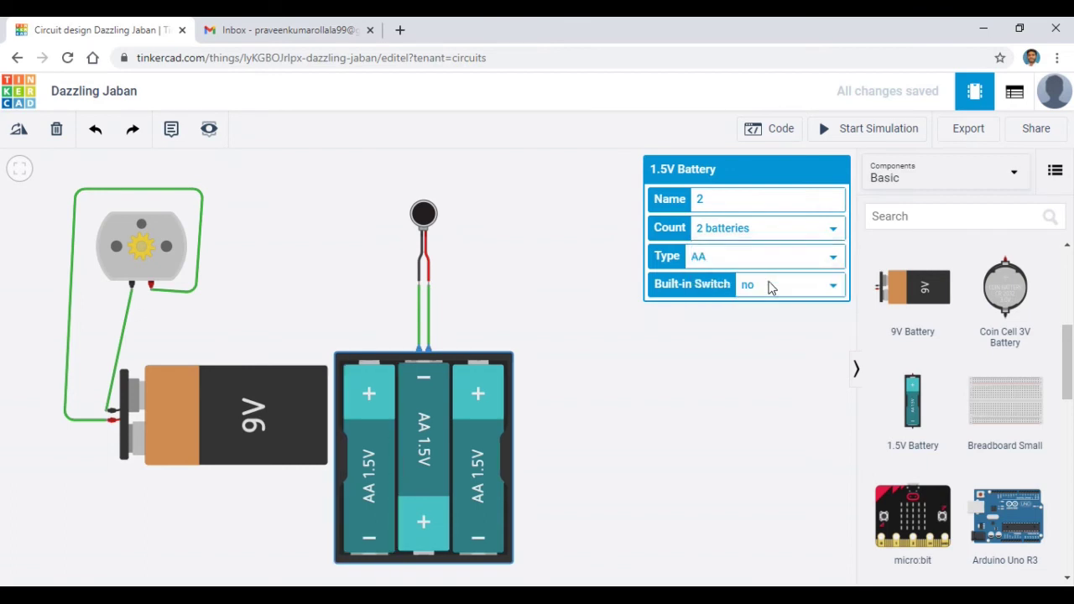
left_click(743, 404)
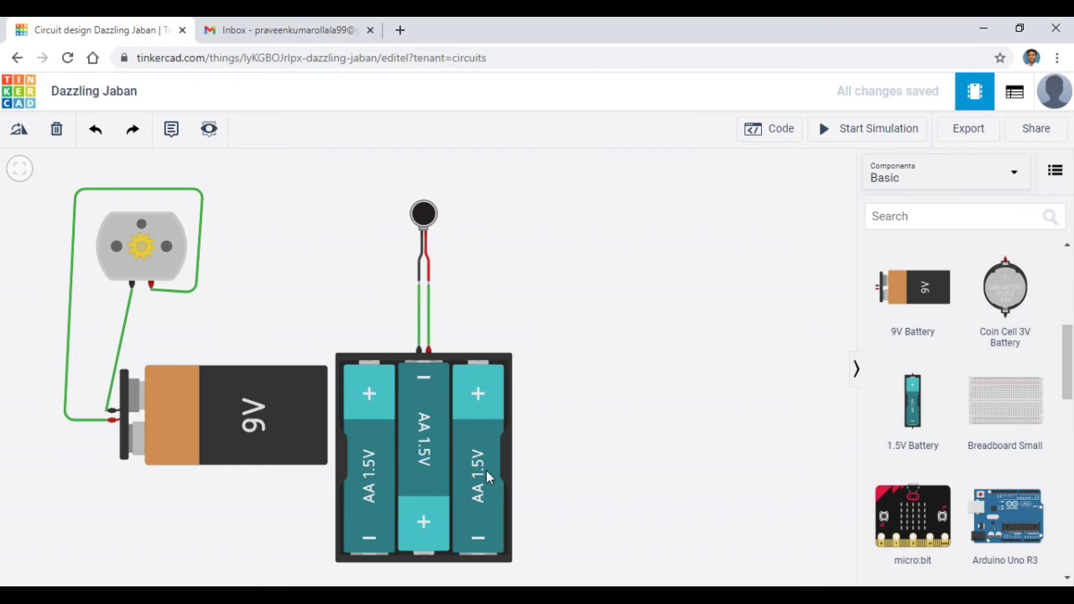
left_click(895, 132)
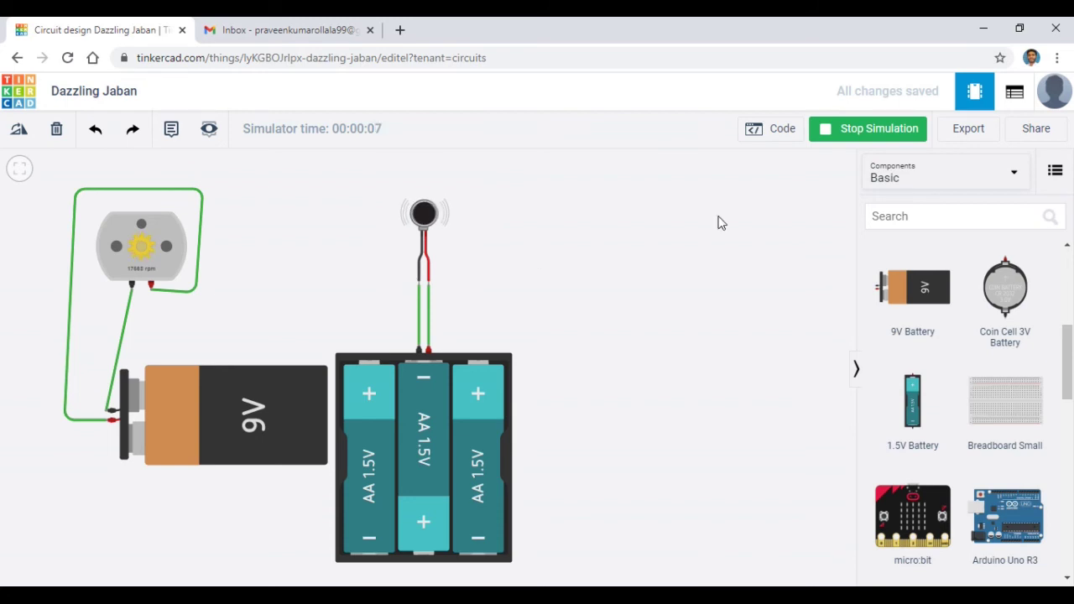
left_click(845, 130)
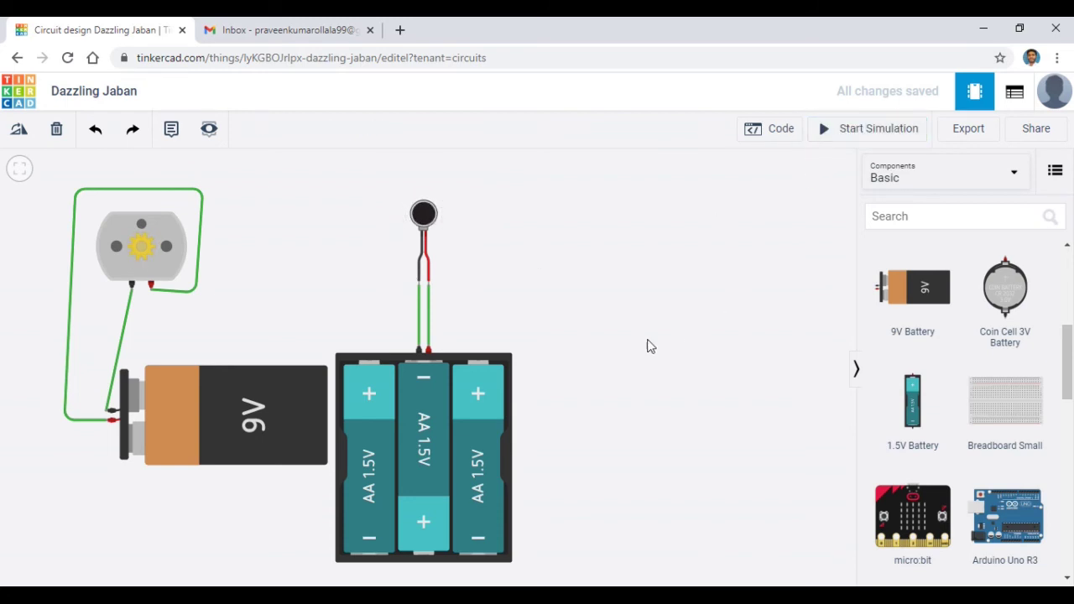
- Set the vibration motor's 1.5V battery count to 4 batteries
left_click(481, 402)
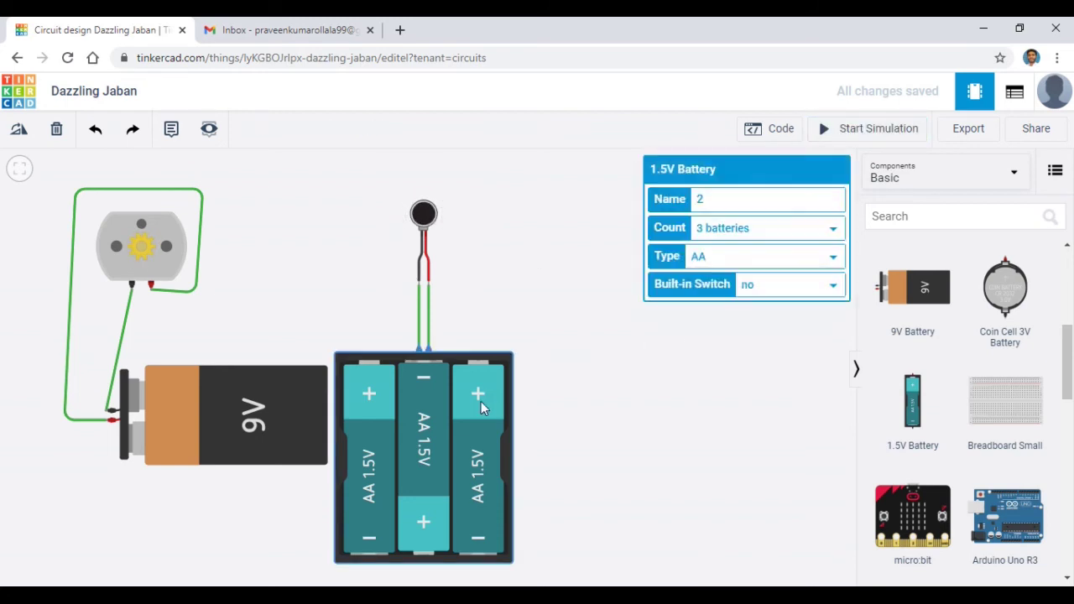
left_click(795, 239)
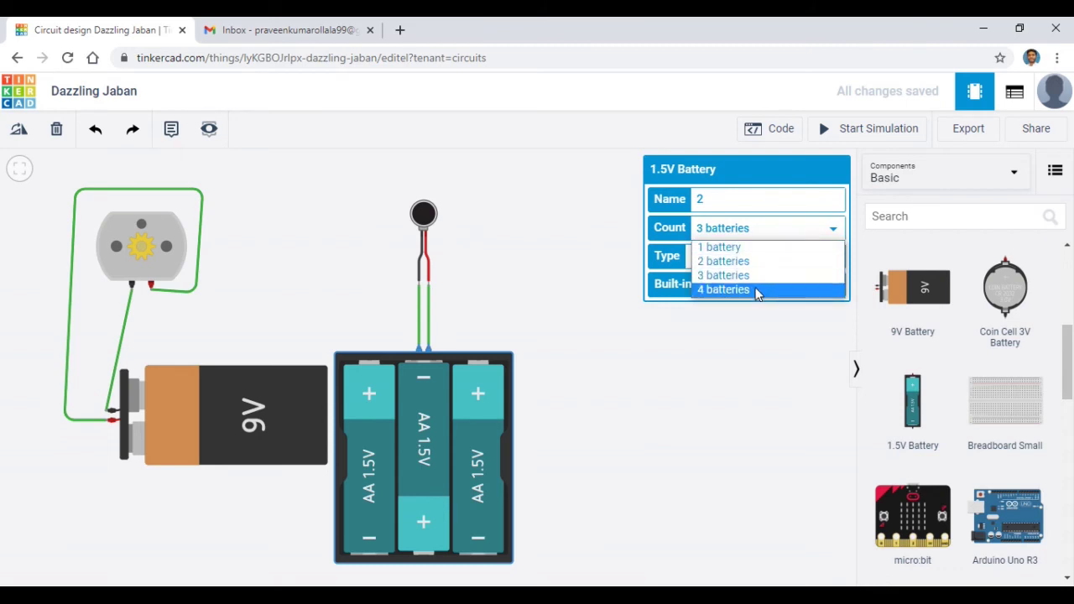
left_click(758, 291)
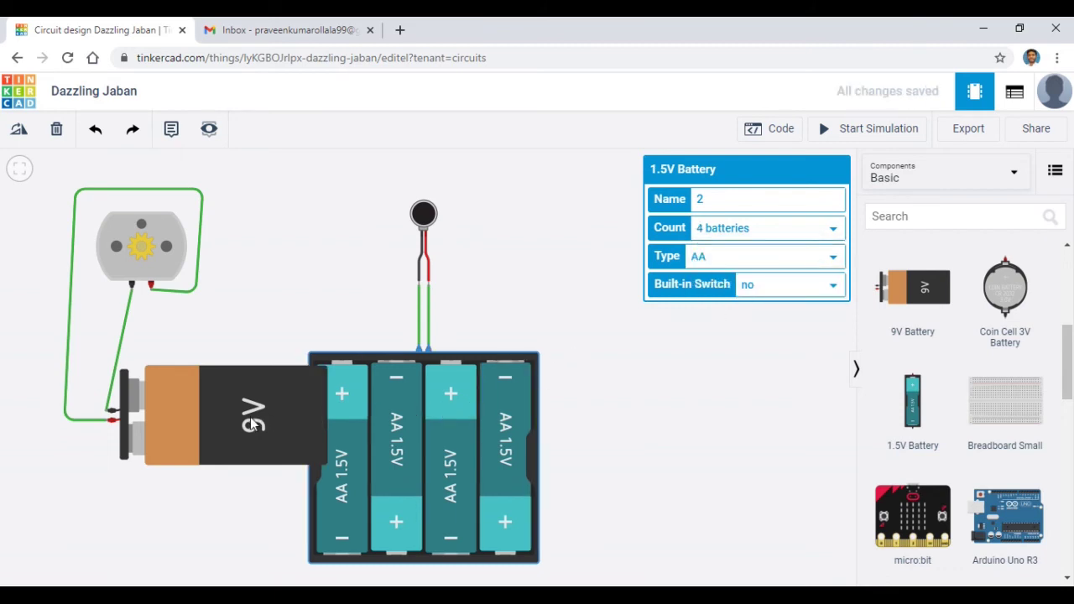
- Move the two circuits apart so their batteries no longer overlap, and simulate the vibration motor on four batteries
left_click_drag(251, 424, 213, 417)
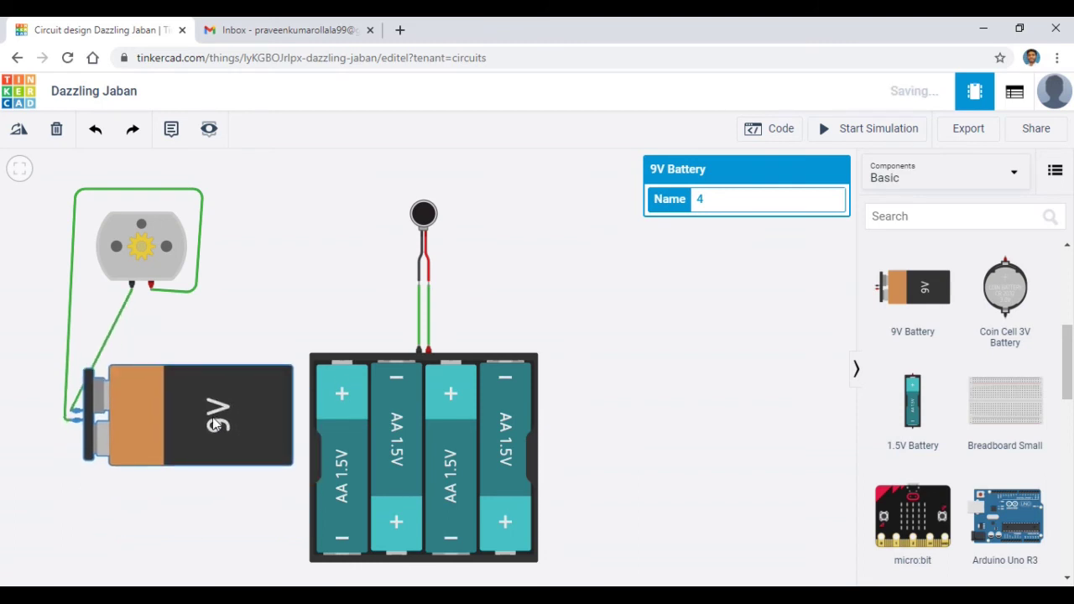
left_click_drag(462, 397, 498, 387)
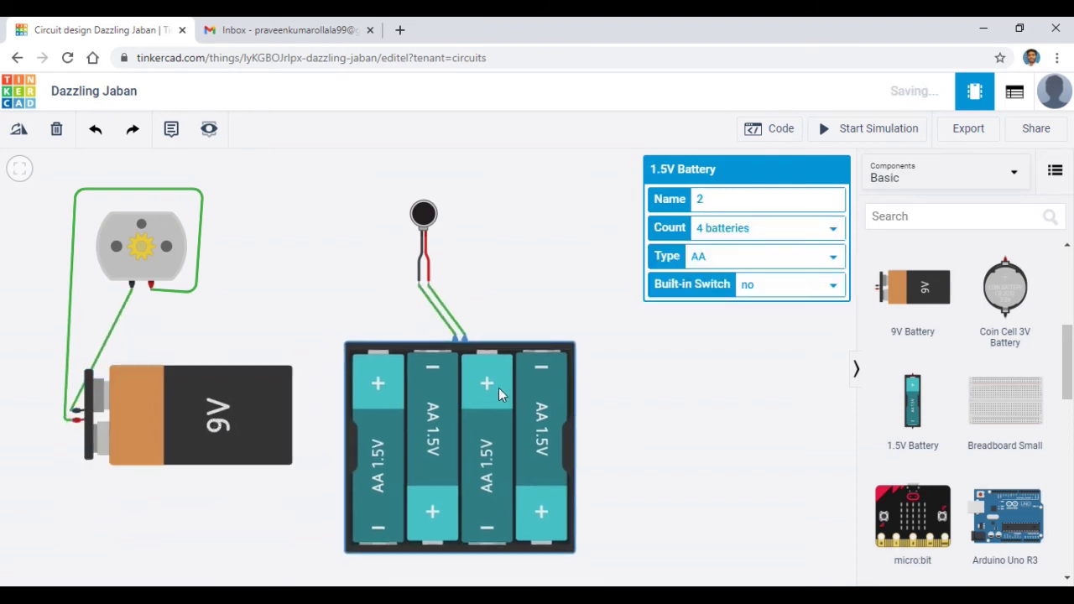
left_click_drag(424, 217, 464, 223)
left_click_drag(194, 390, 224, 399)
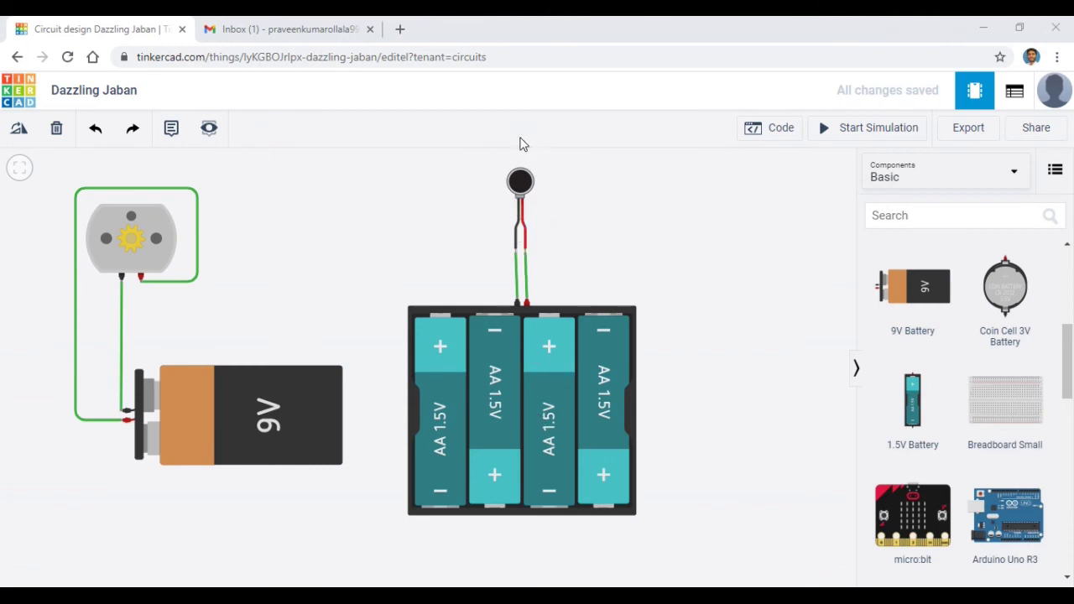
left_click(868, 134)
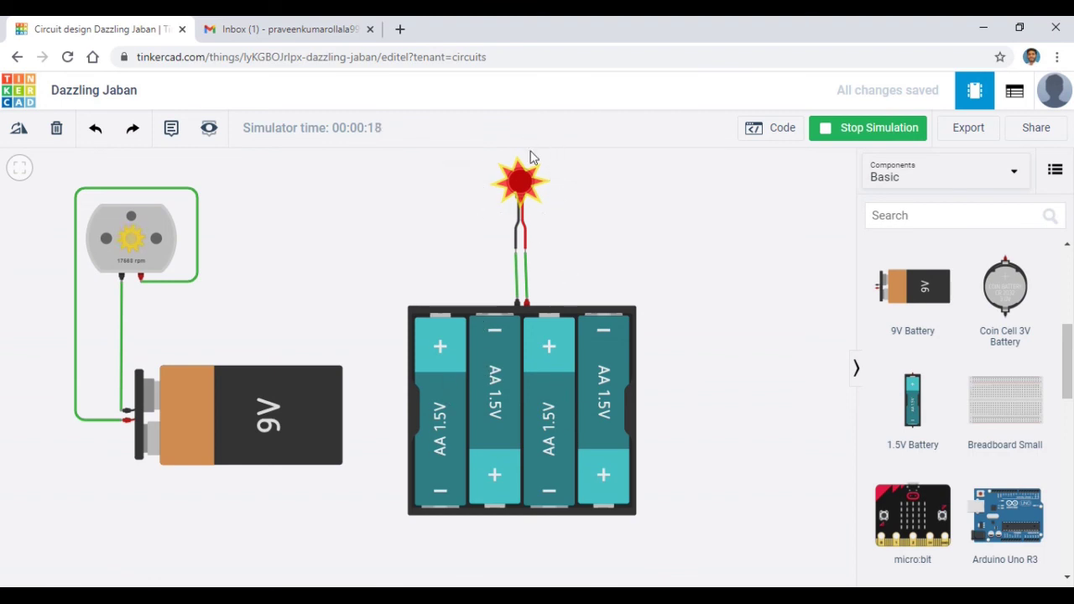
left_click(844, 134)
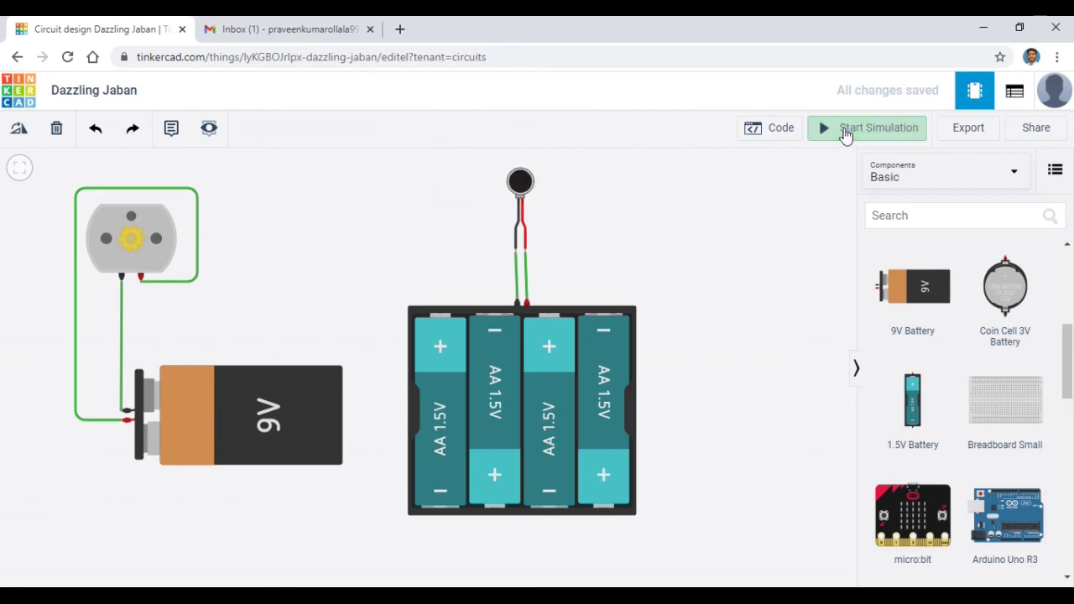
- Reduce the vibration motor's battery pack to 3 batteries and run the simulation again to check the motor, stopping it after
left_click(596, 418)
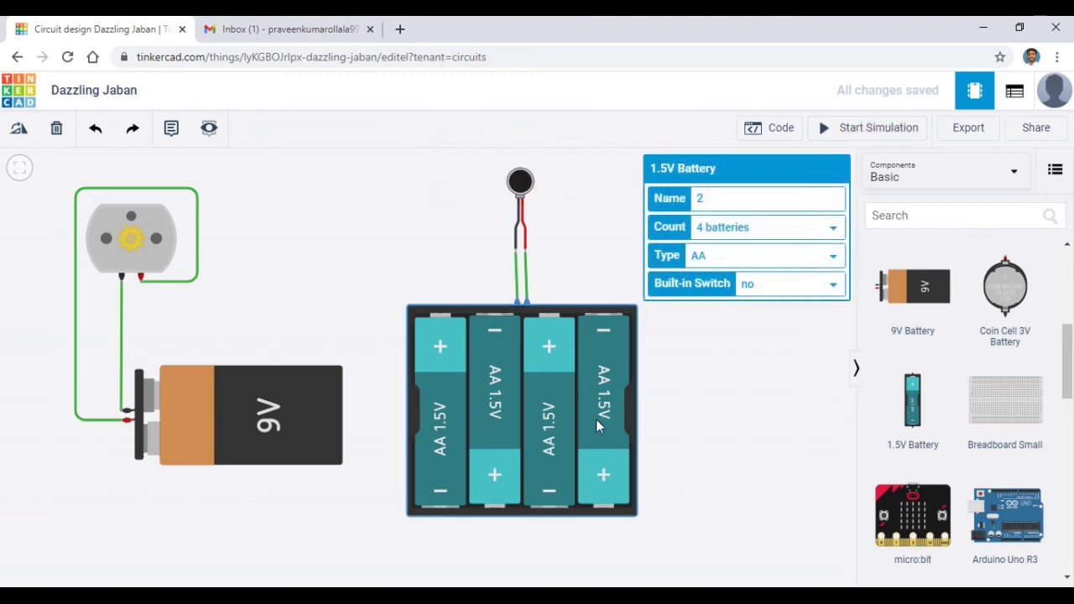
left_click(820, 228)
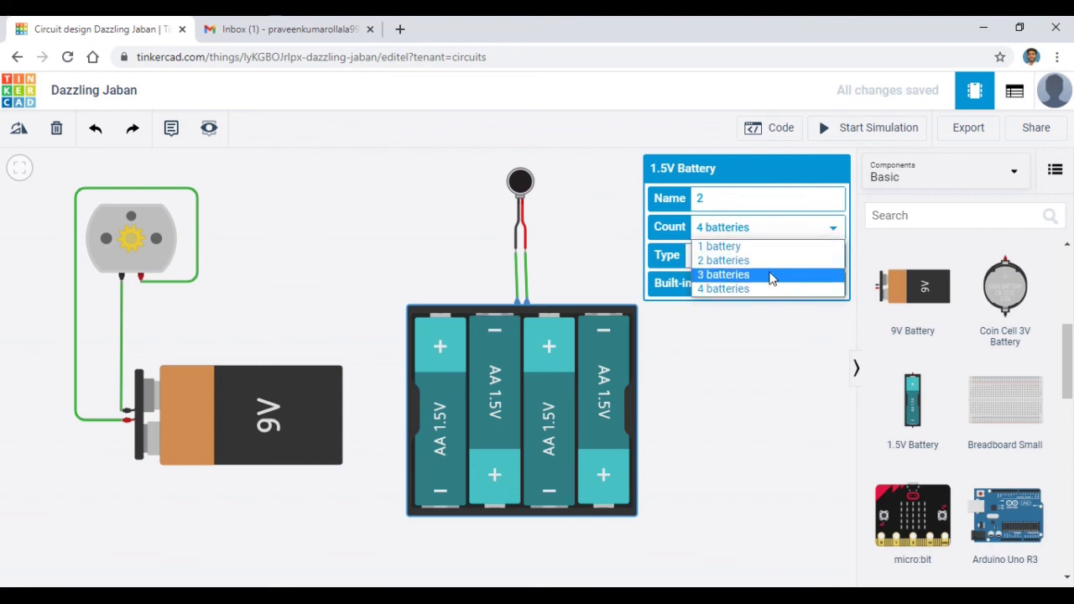
left_click(771, 275)
left_click(677, 400)
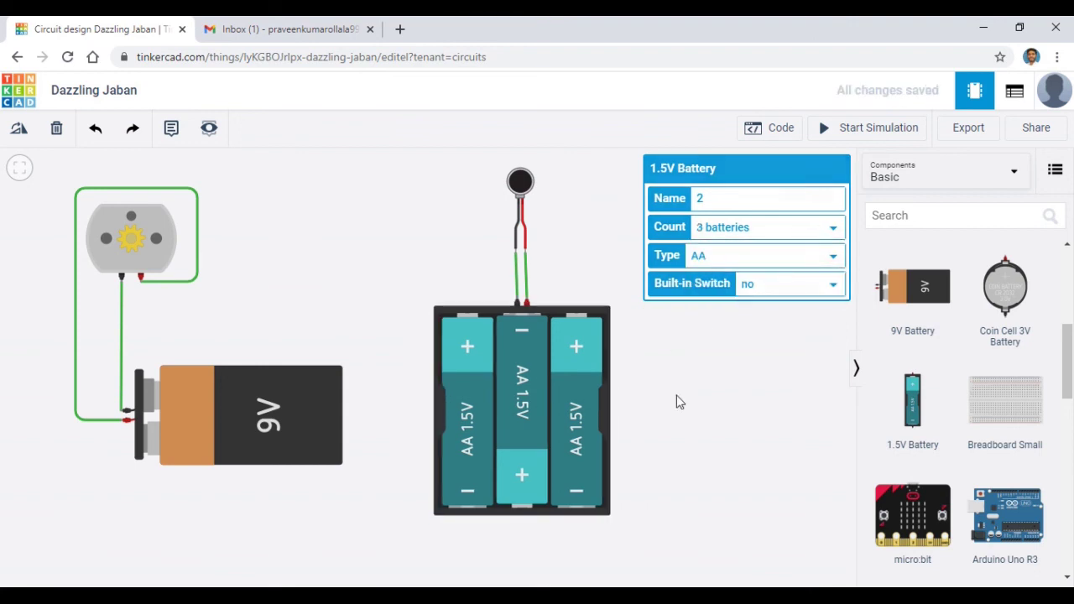
left_click(894, 132)
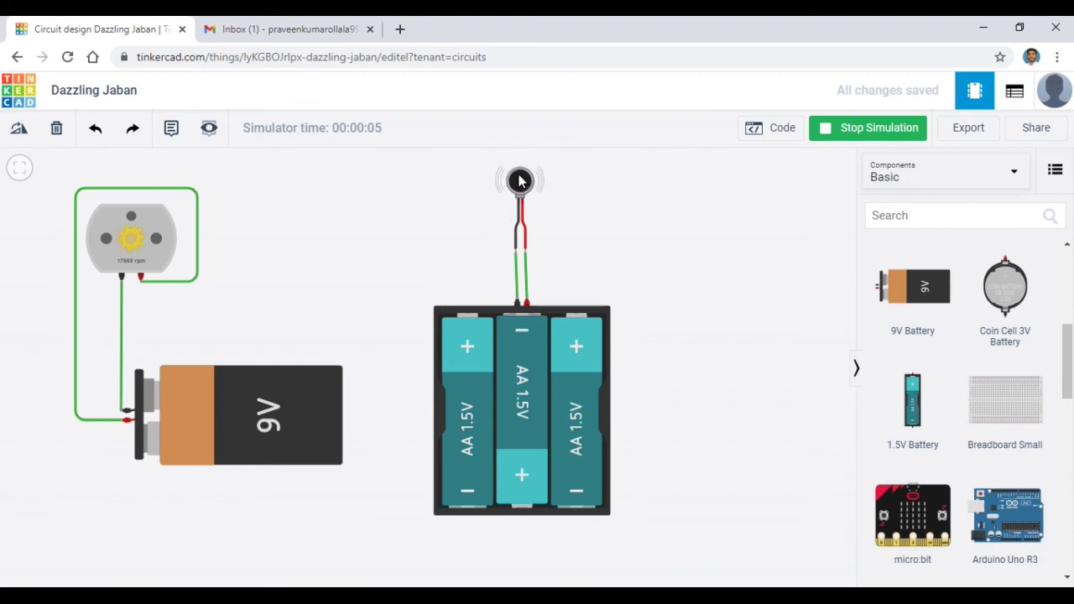
left_click(844, 136)
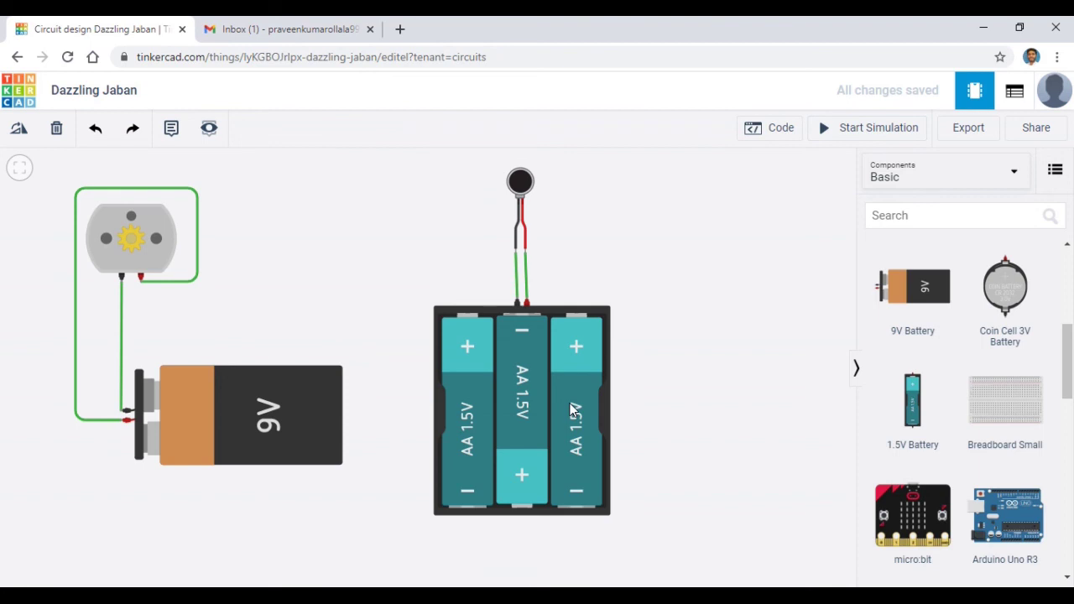